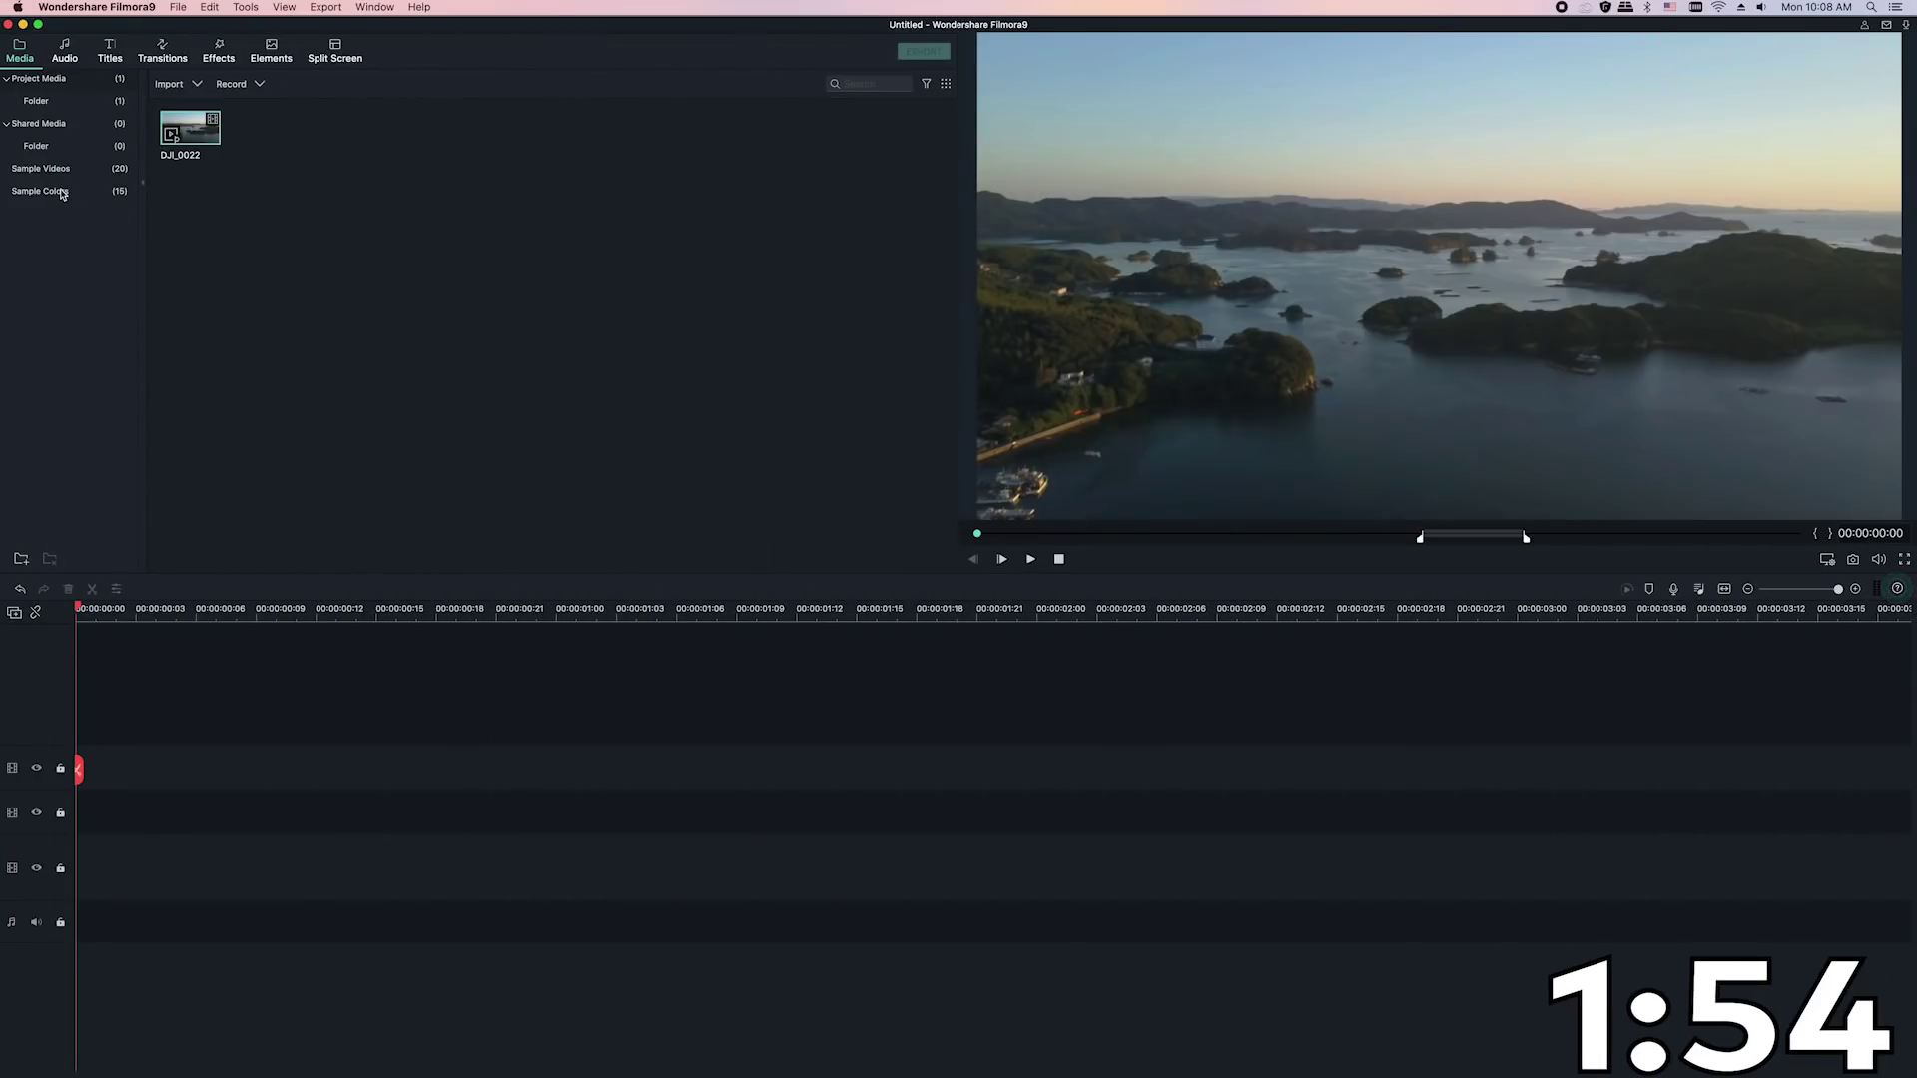
Step: Place a Black sample colour clip on the timeline with a Default Title above it
{"action": "left_click", "coordinate": [62, 191]}
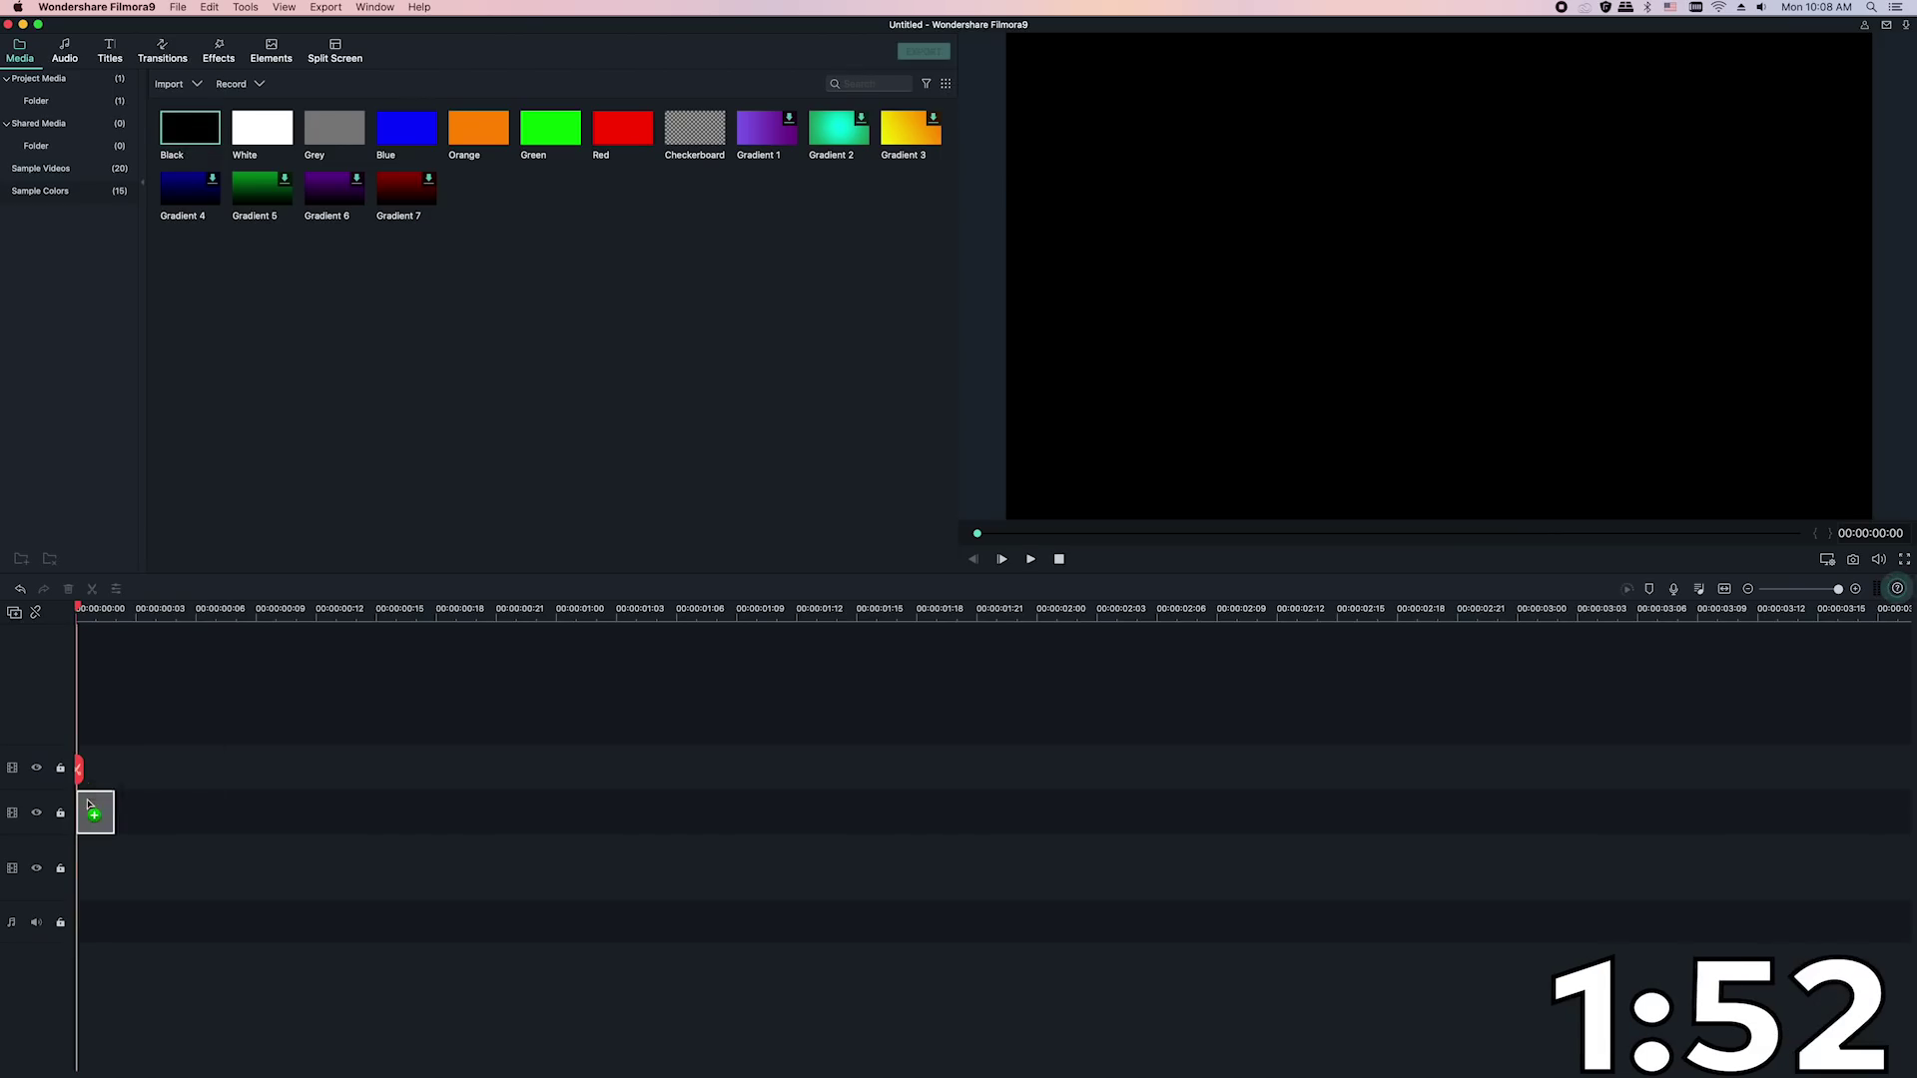
{"action": "left_click_drag", "start_coordinate": [88, 806], "coordinate": [630, 760]}
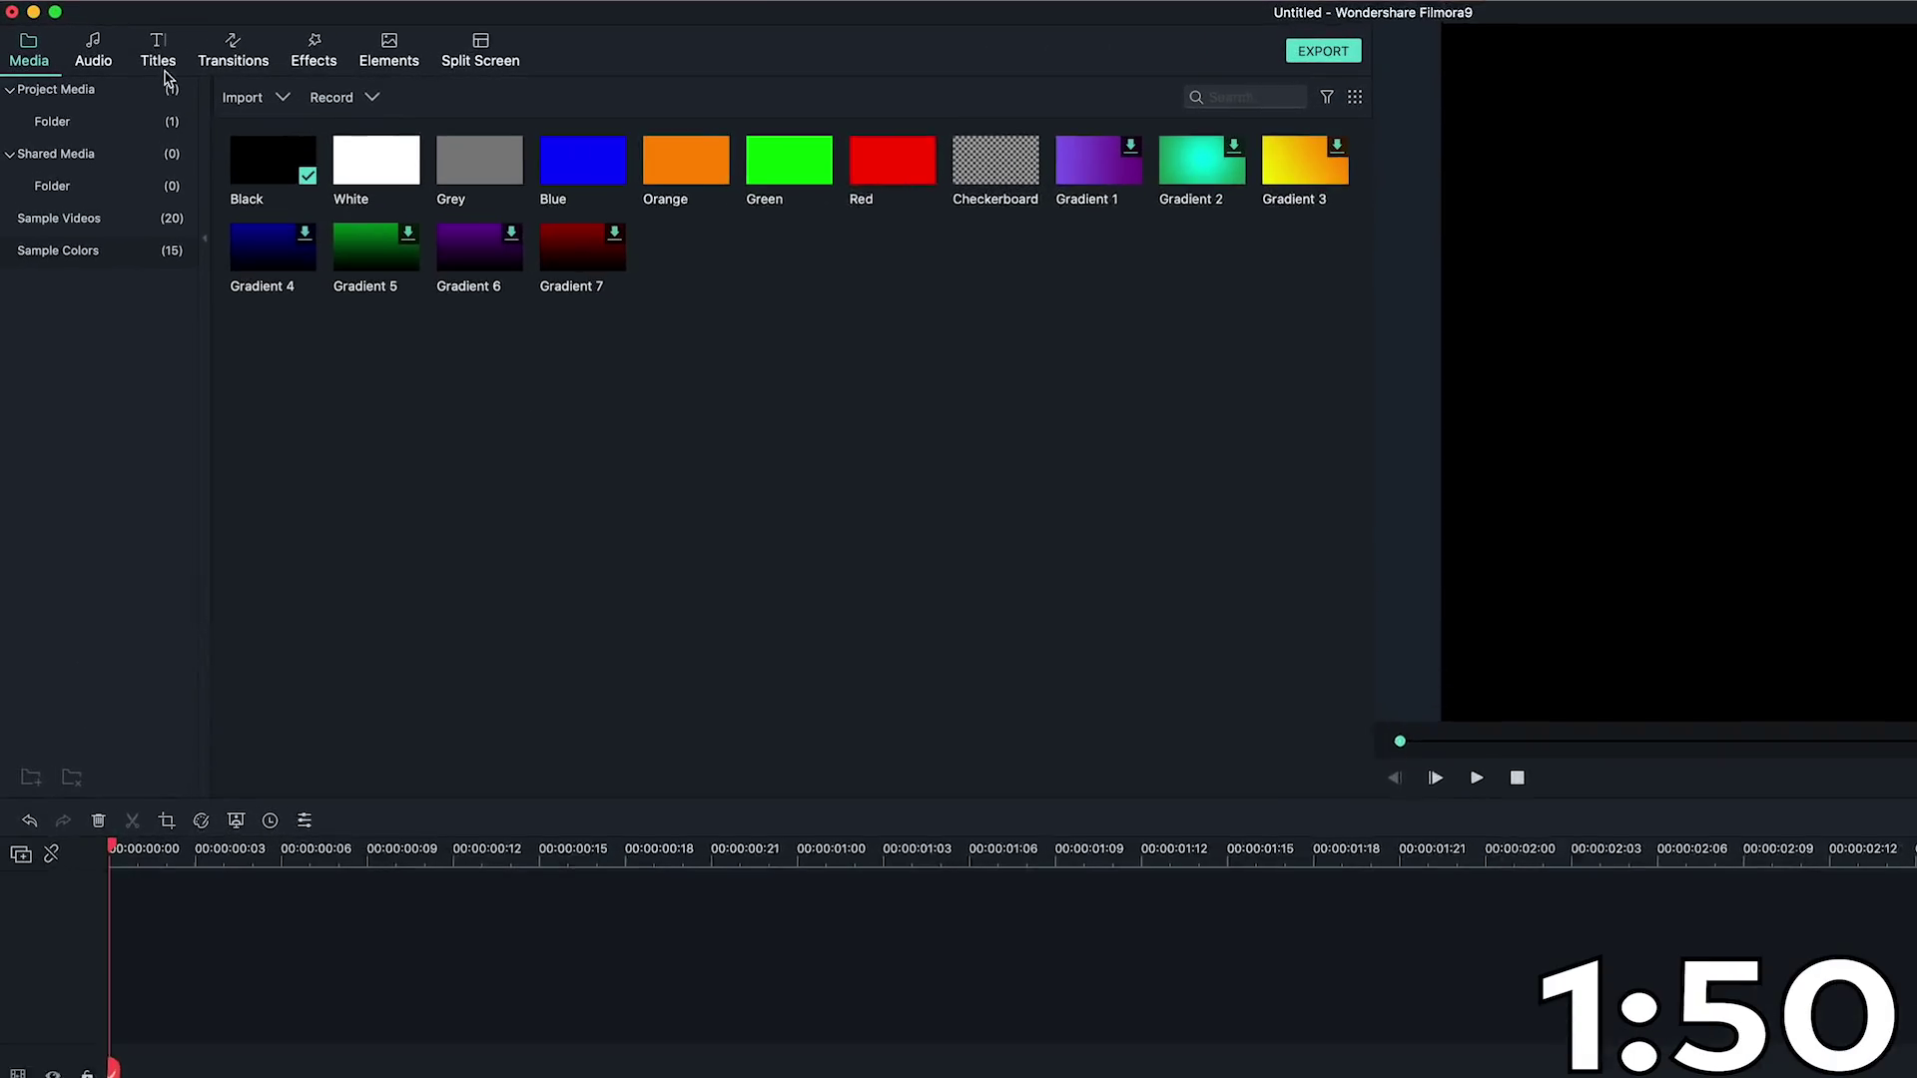
{"action": "left_click", "coordinate": [109, 66]}
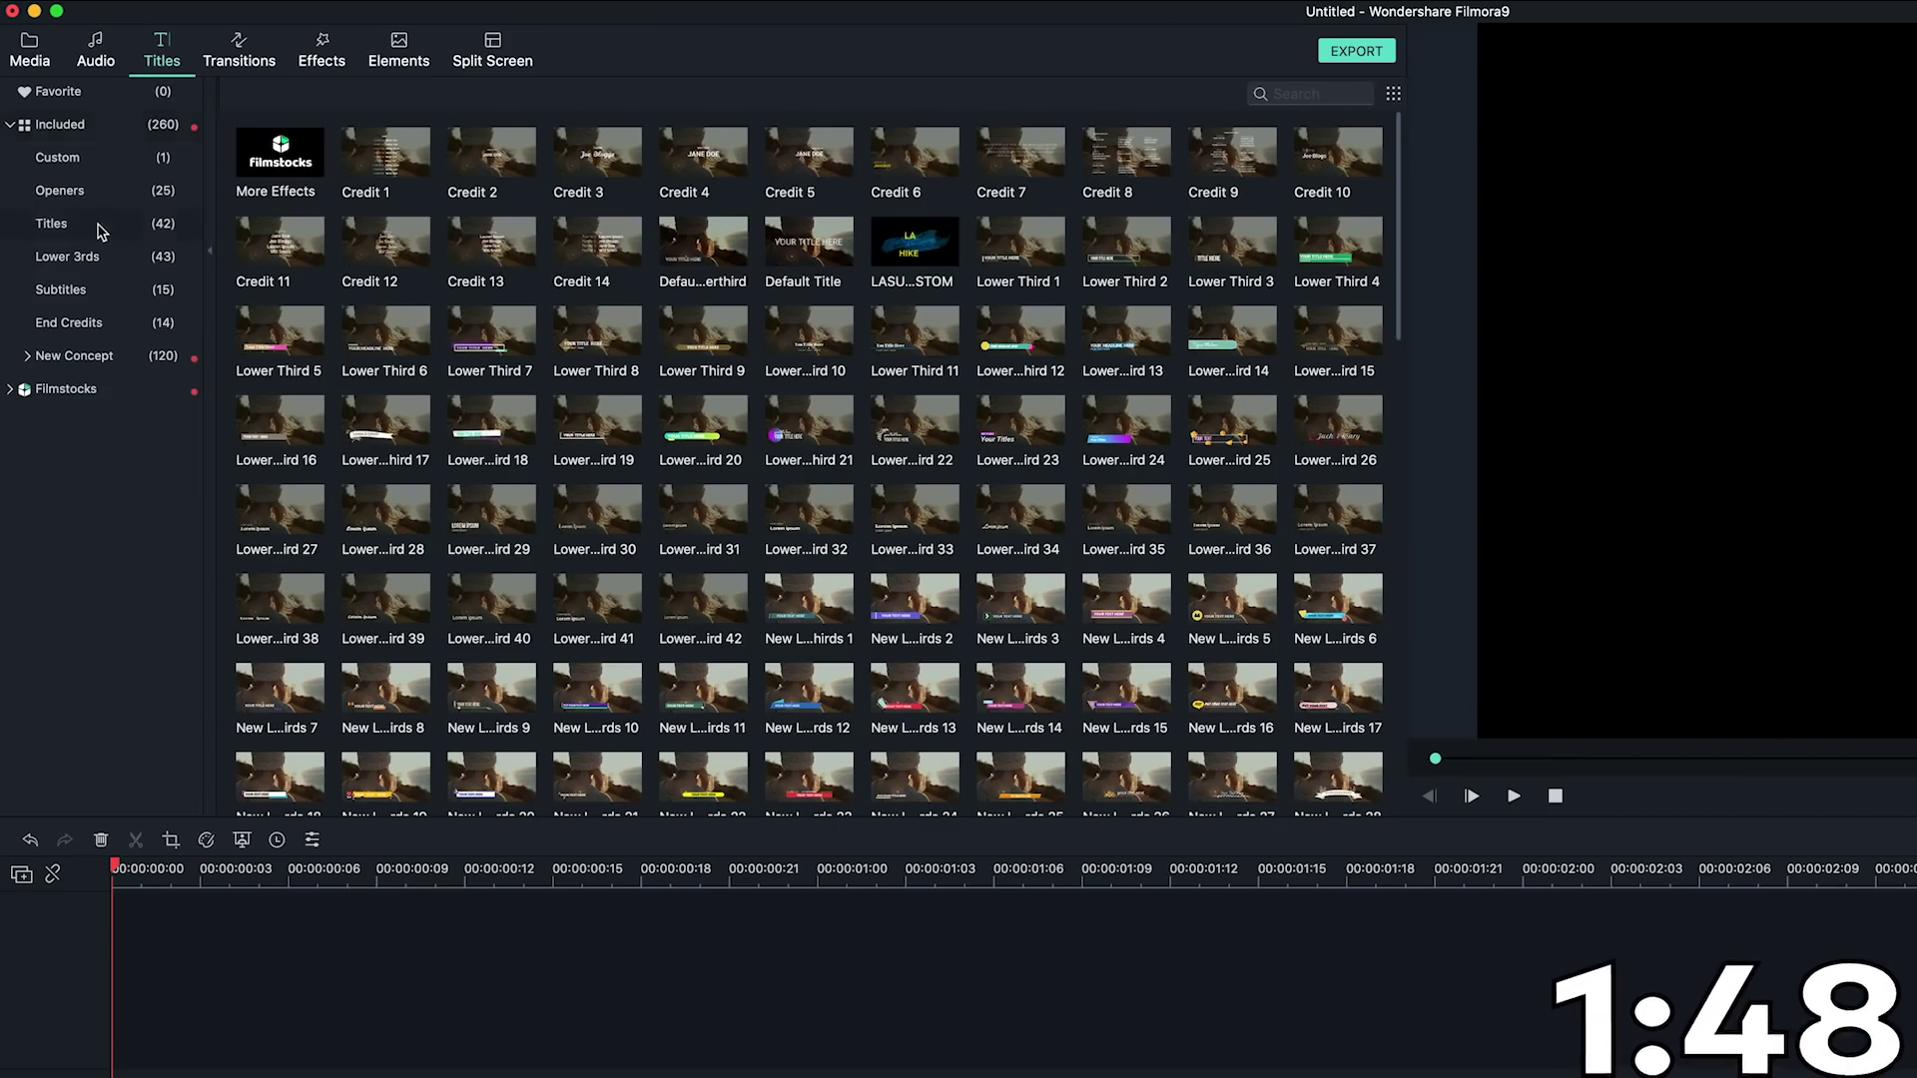
{"action": "left_click", "coordinate": [52, 224]}
{"action": "left_click", "coordinate": [298, 158]}
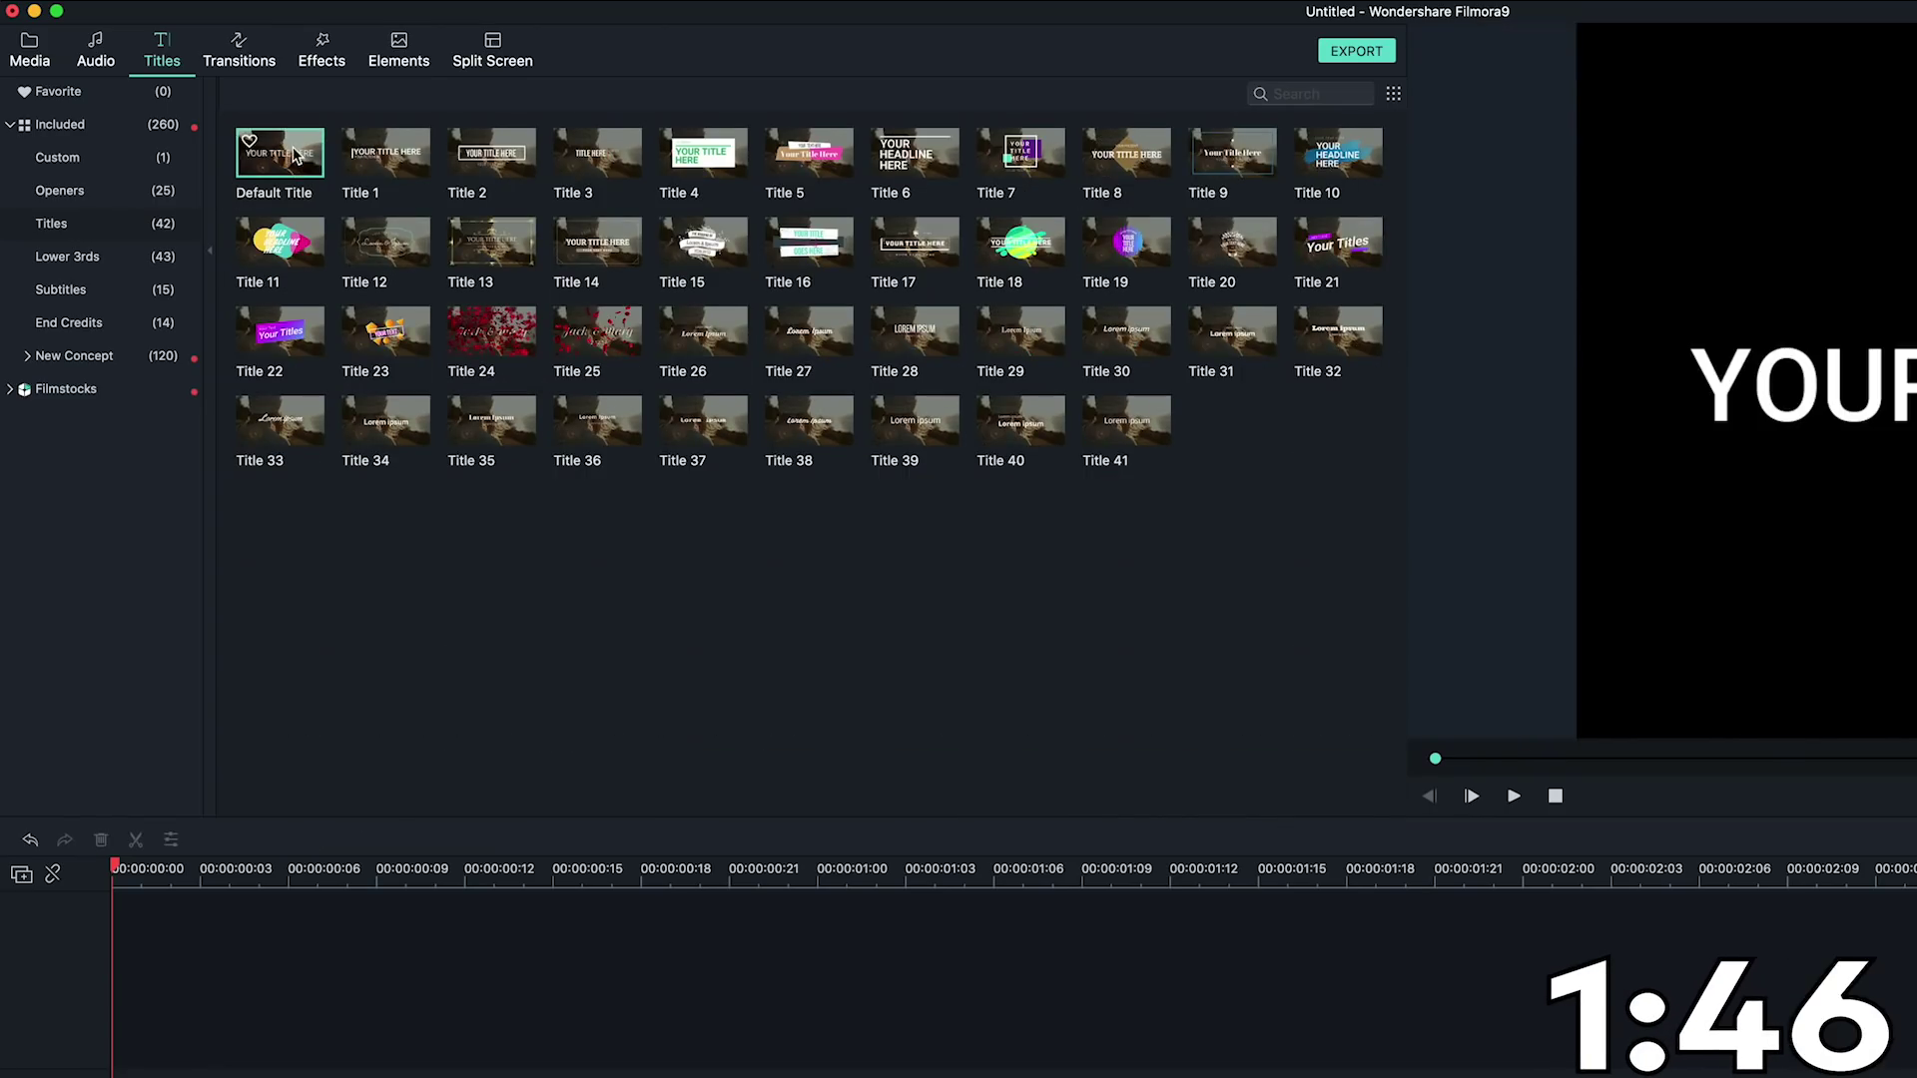
{"action": "left_click_drag", "start_coordinate": [280, 153], "coordinate": [108, 760]}
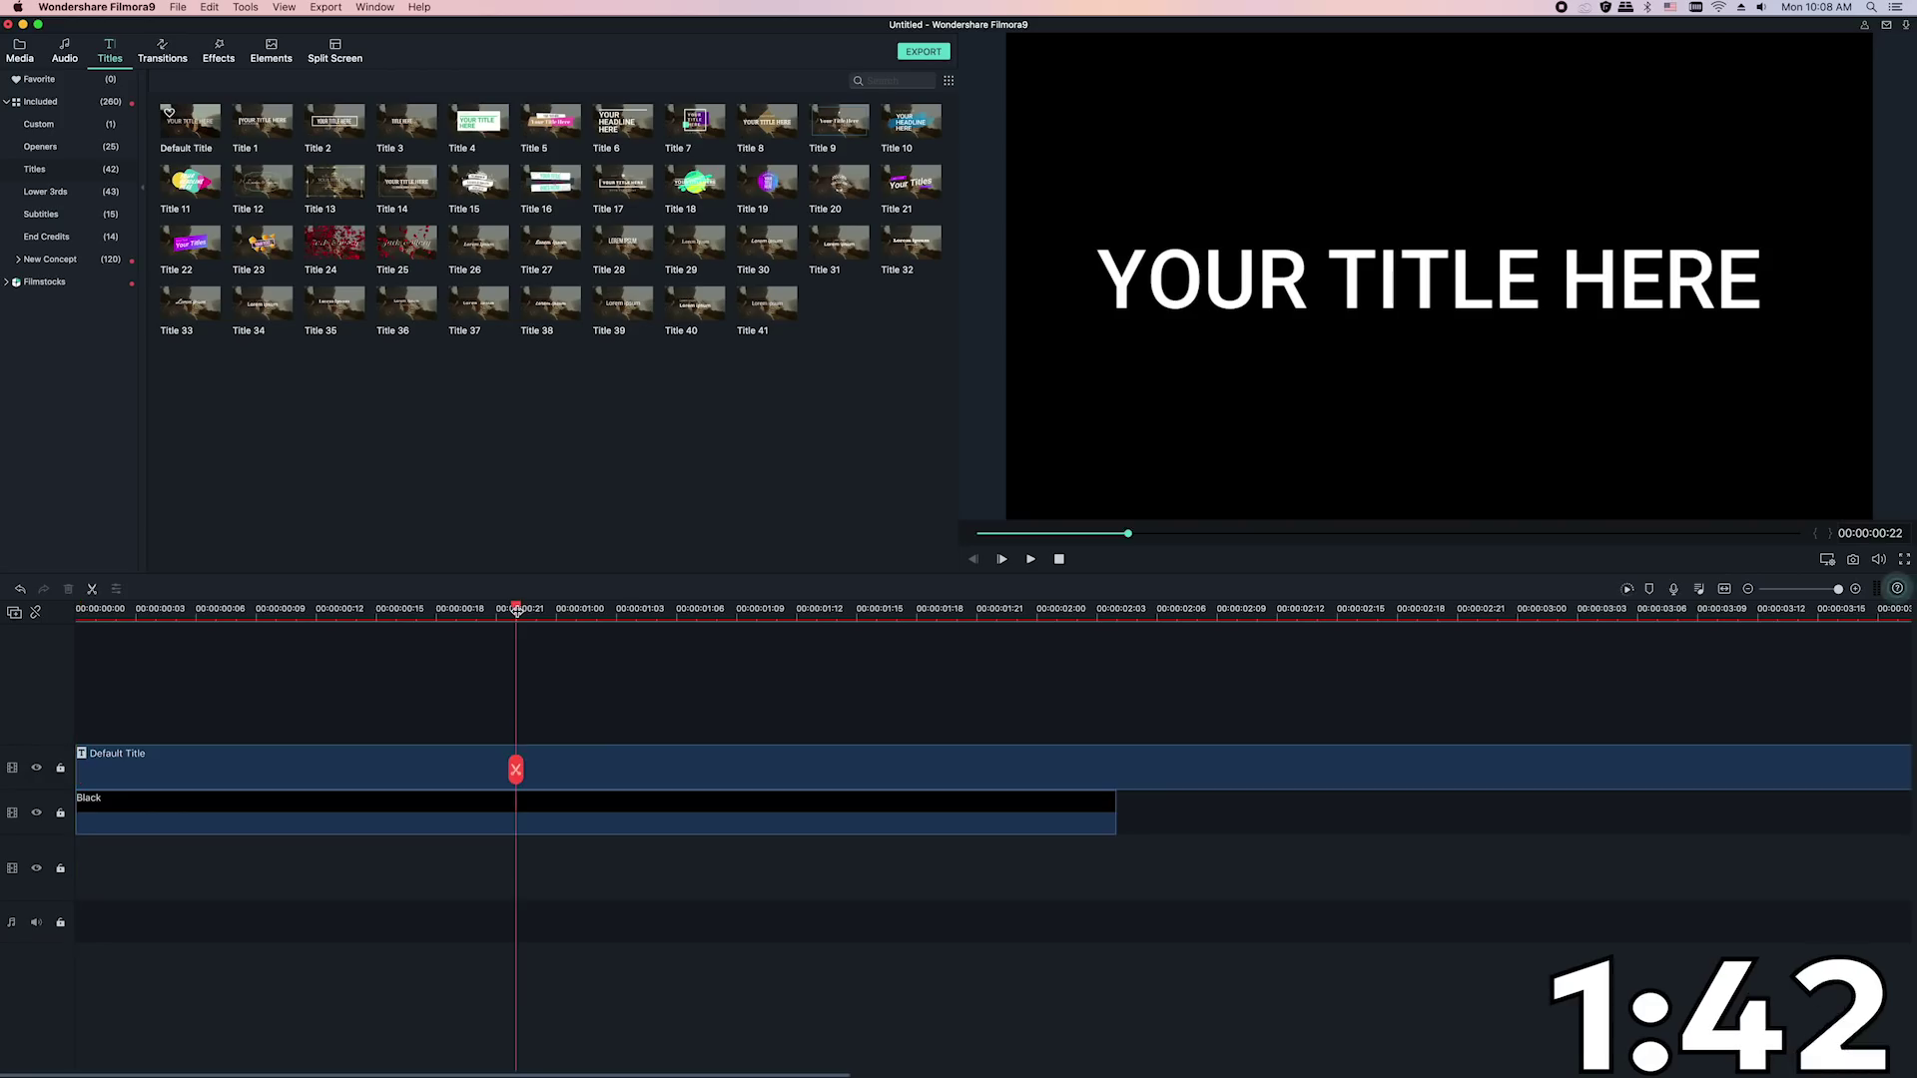
Step: Change the title text to TRAVEL VLOG in MarkPro-Heavy at size 110
{"action": "left_click", "coordinate": [558, 762]}
{"action": "double_click", "coordinate": [557, 761]}
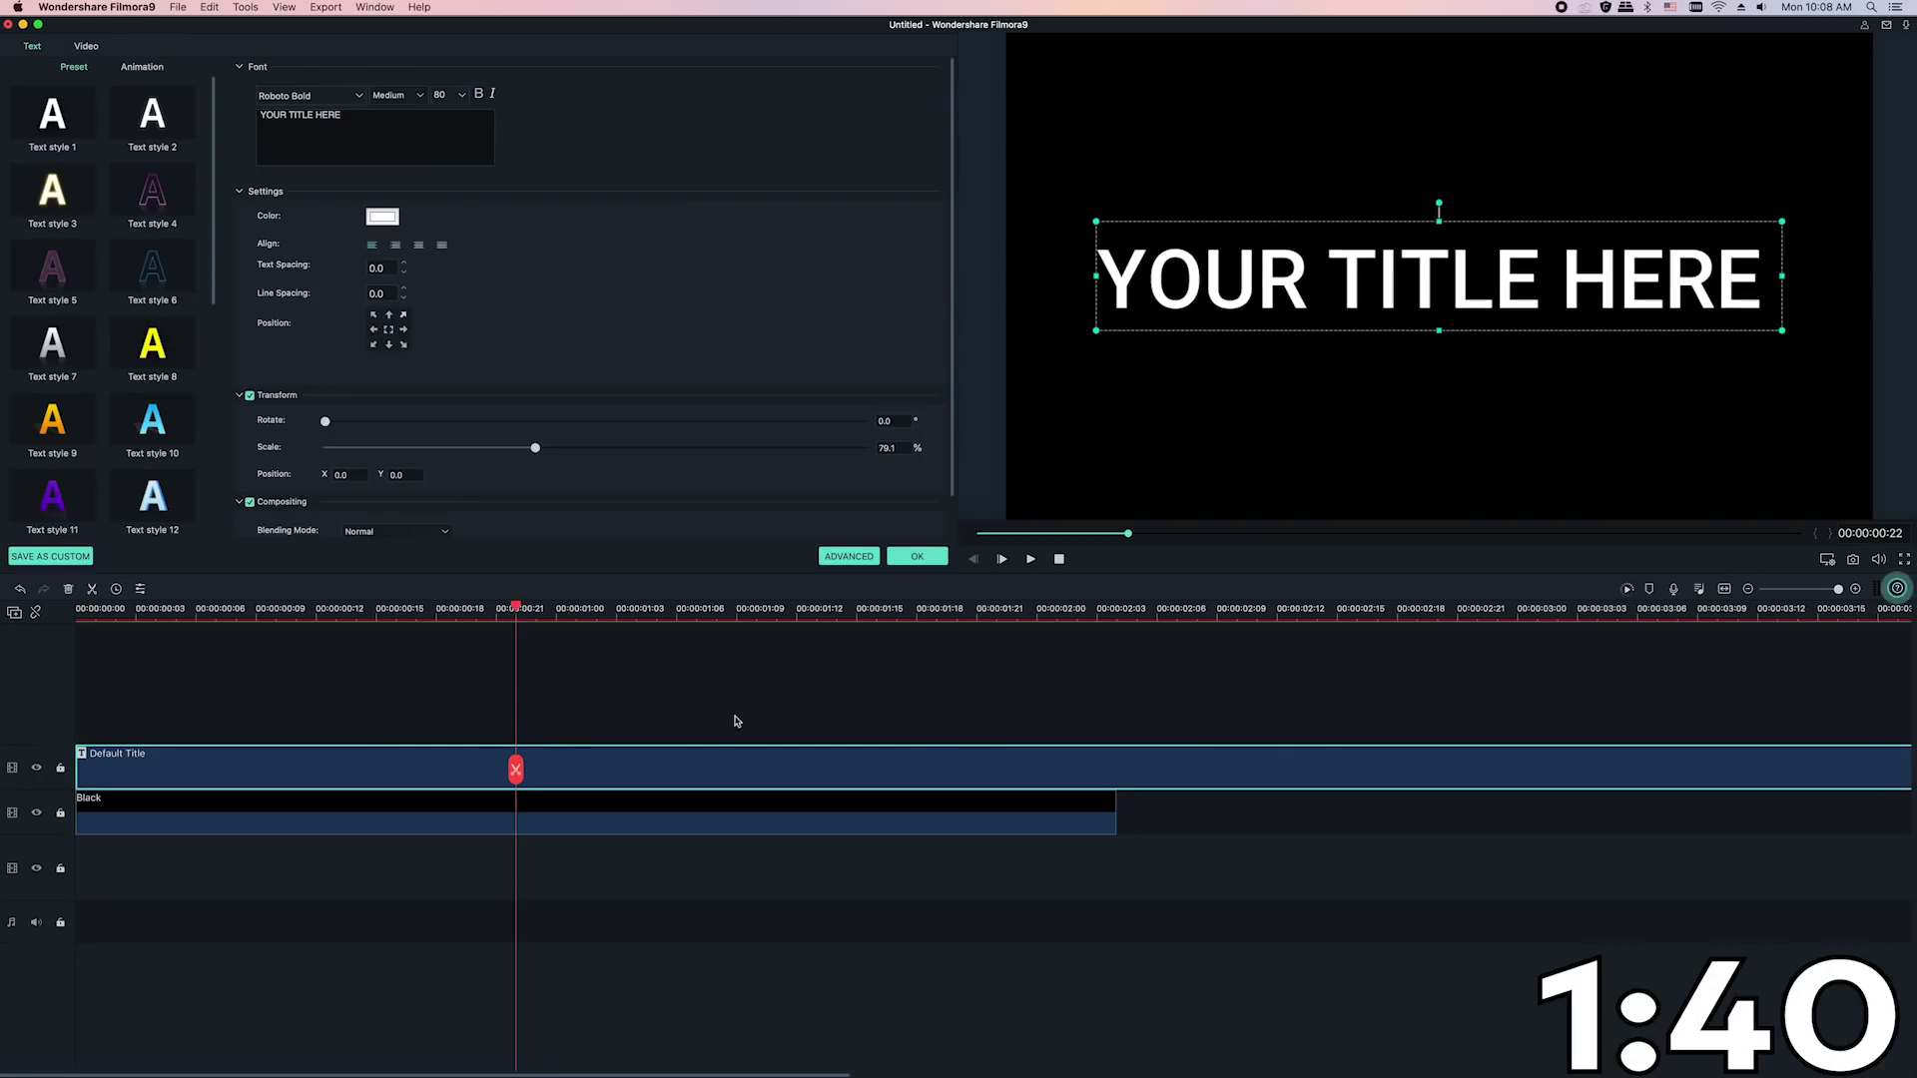
{"action": "left_click", "coordinate": [848, 558]}
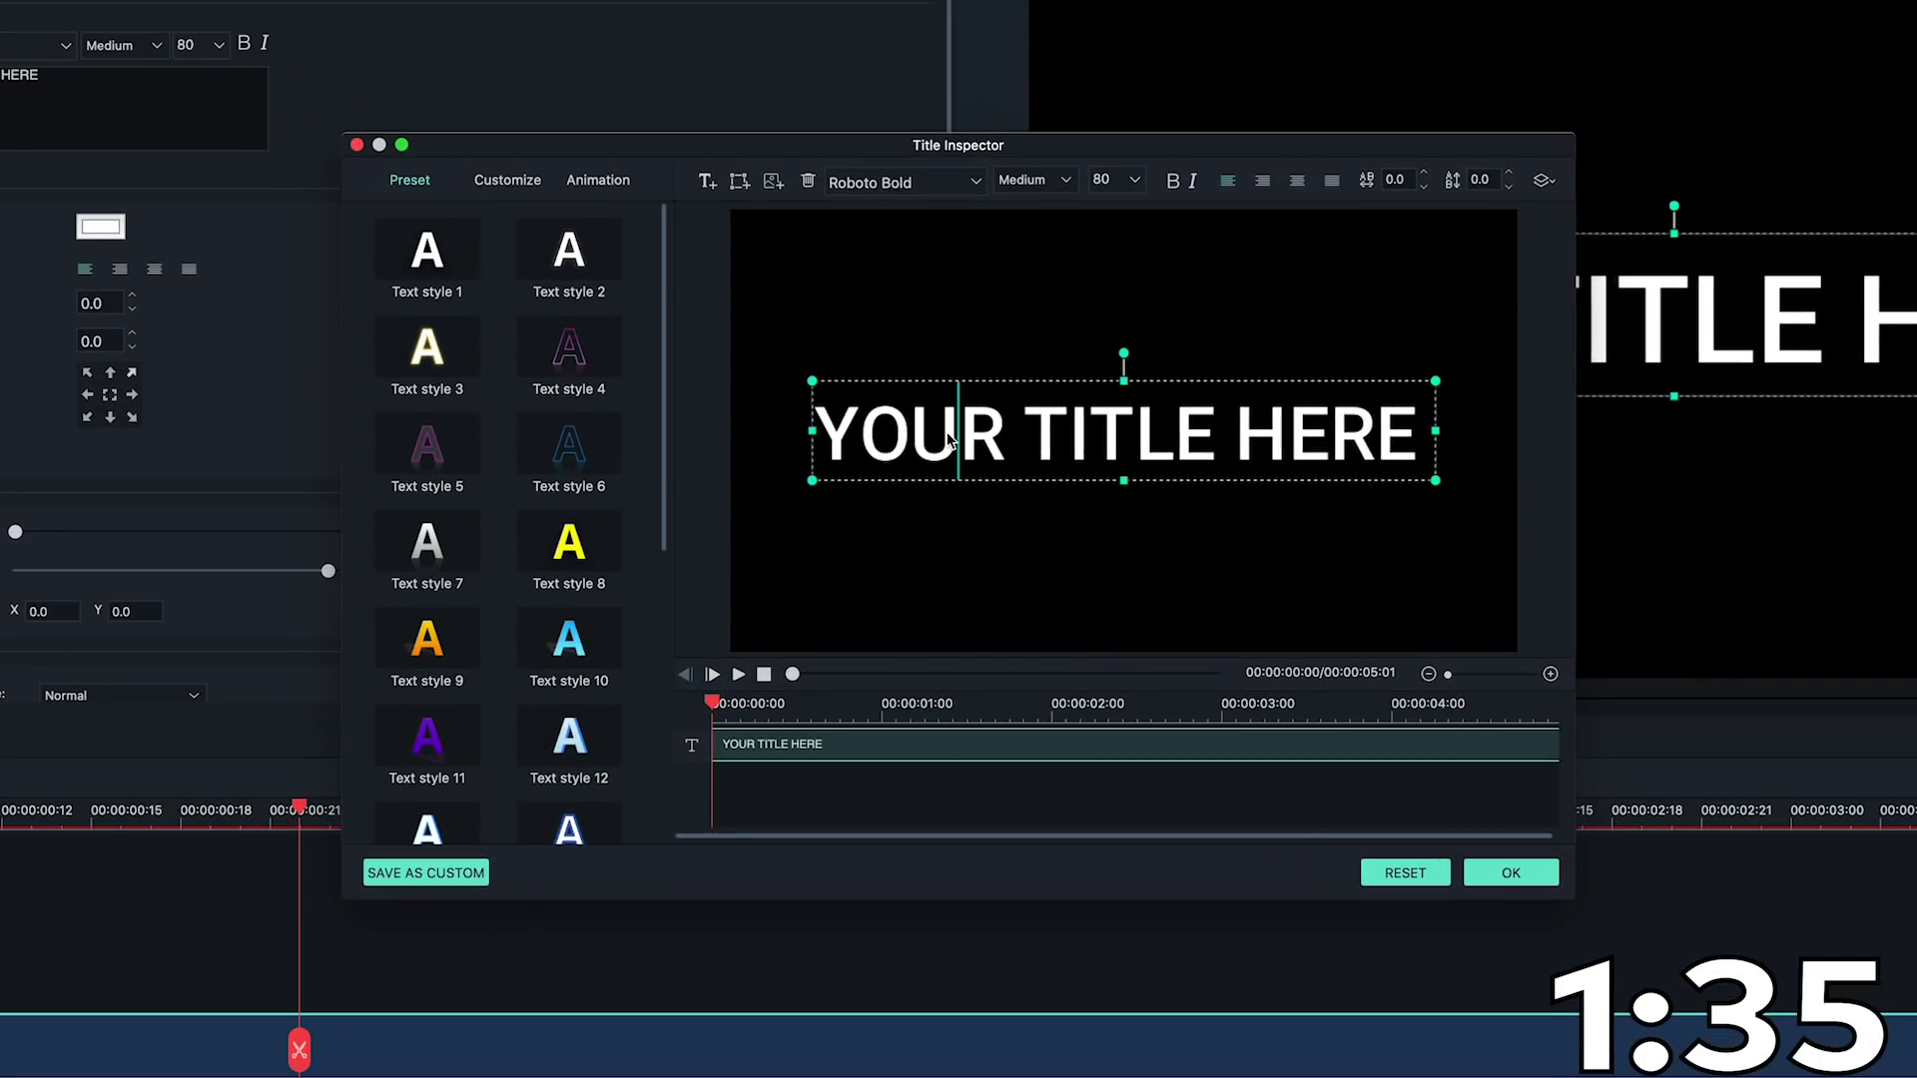
{"action": "key", "text": "ctrl+a"}
{"action": "type", "text": "TRAVEL VLOG"}
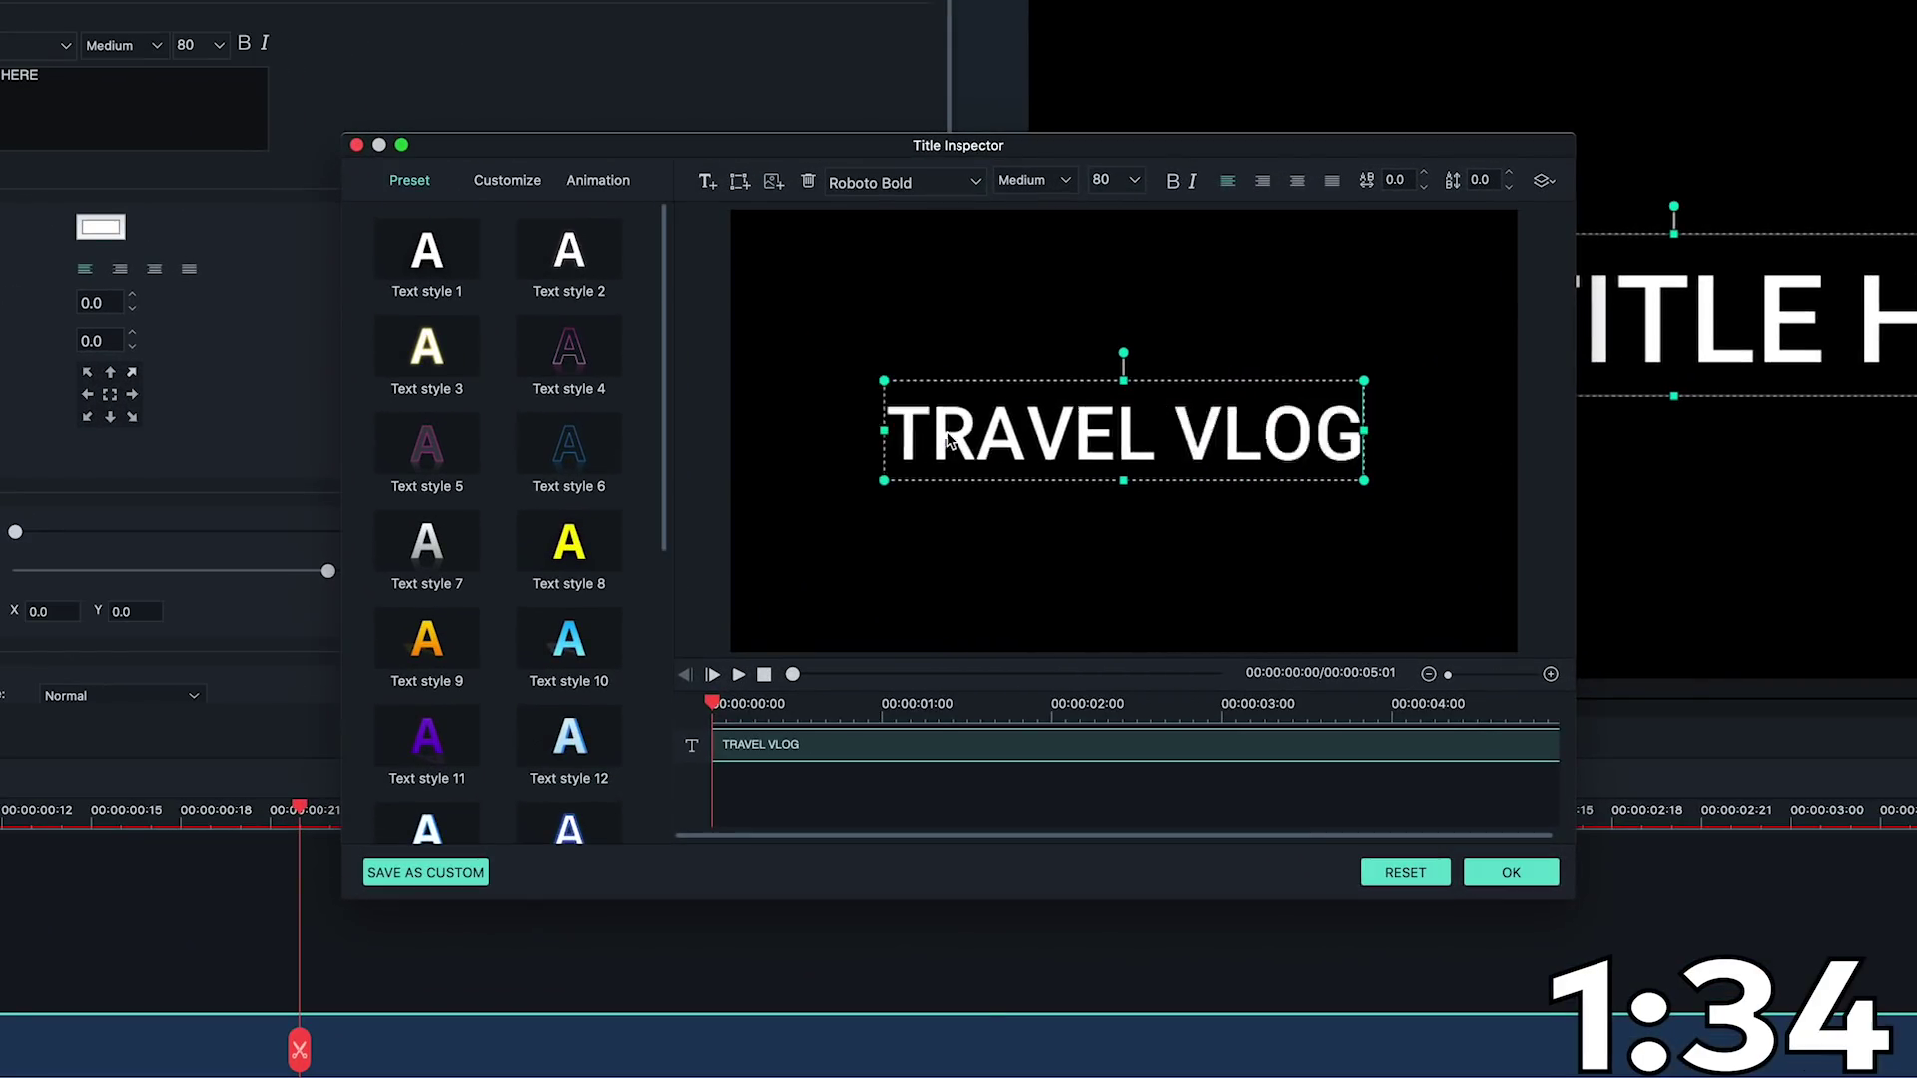
{"action": "key", "text": "ctrl+a"}
{"action": "left_click", "coordinate": [899, 182]}
{"action": "scroll", "coordinate": [919, 859], "scroll_direction": "down", "scroll_amount": 5}
{"action": "scroll", "coordinate": [918, 858], "scroll_direction": "up", "scroll_amount": 5}
{"action": "left_click", "coordinate": [890, 374]}
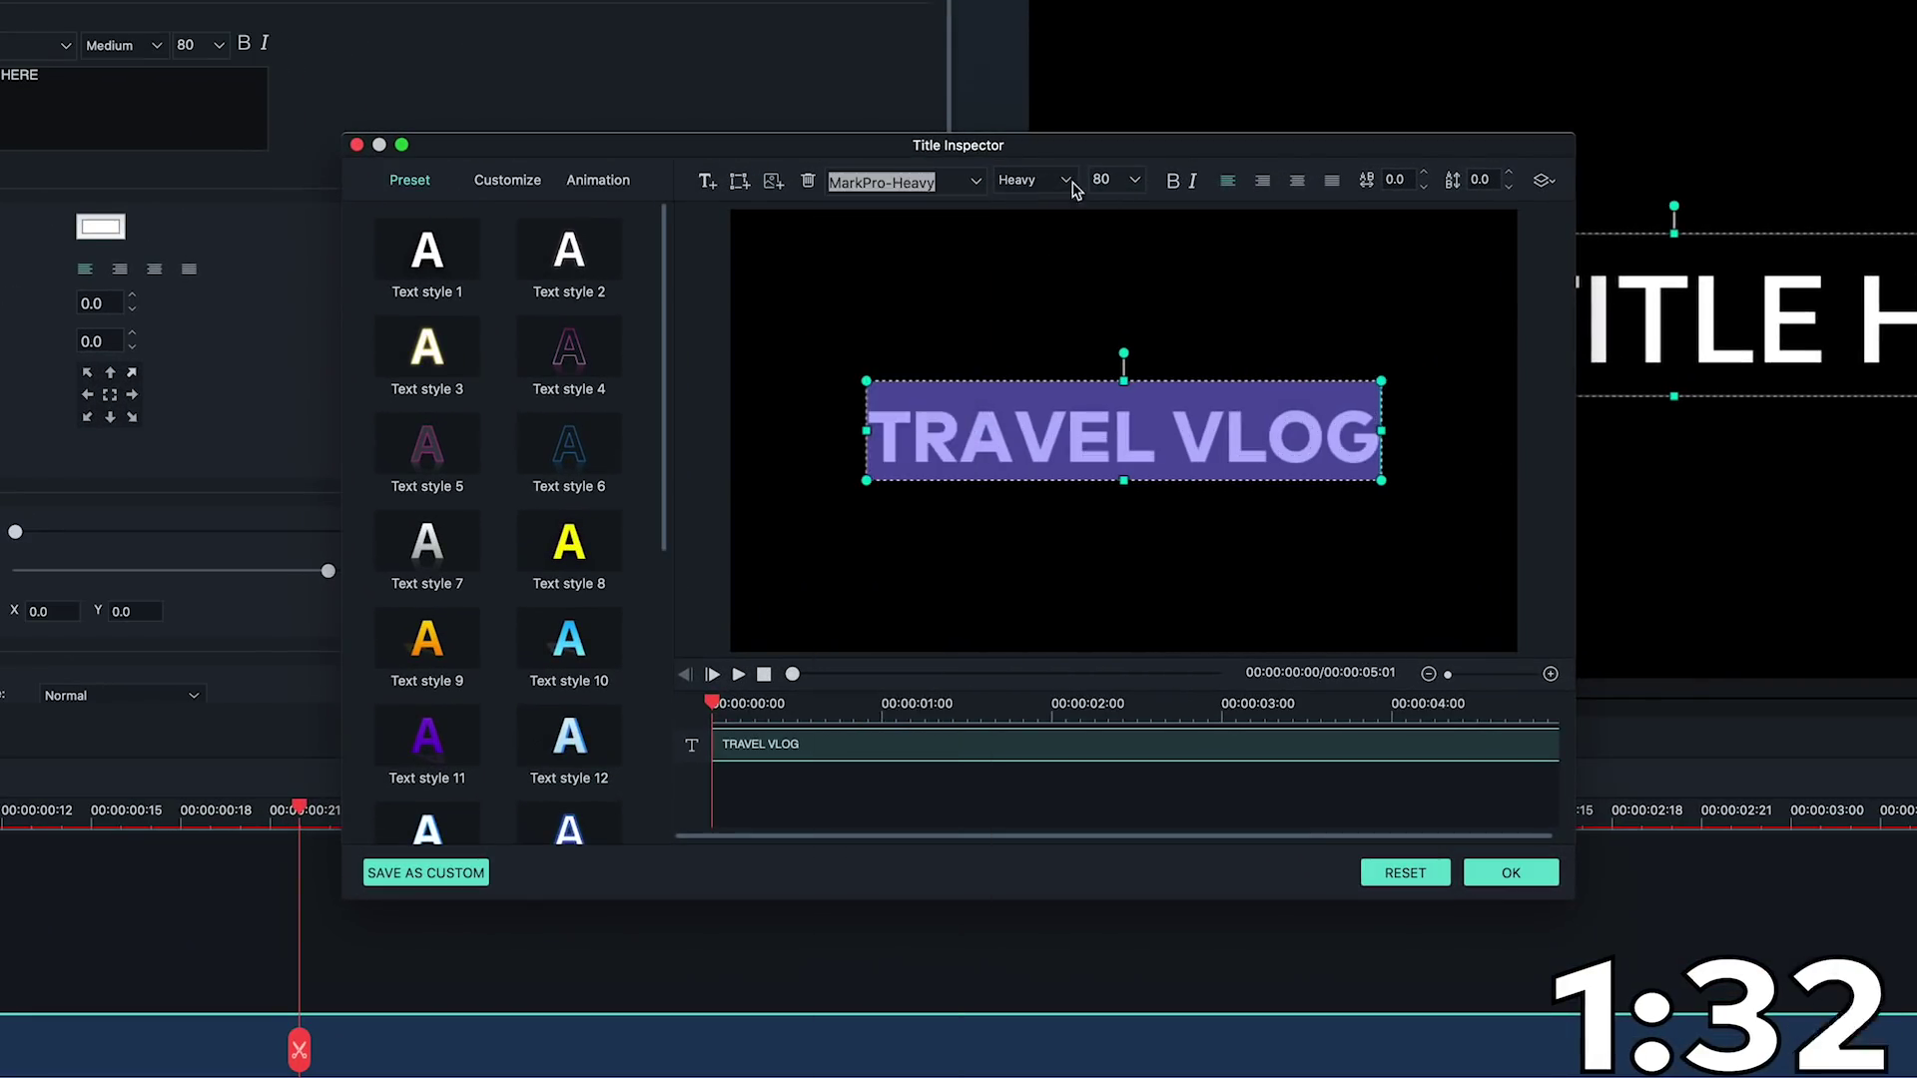
{"action": "scroll", "coordinate": [1116, 270], "scroll_direction": "down", "scroll_amount": 10}
{"action": "left_click", "coordinate": [1102, 296]}
{"action": "key", "text": "Return"}
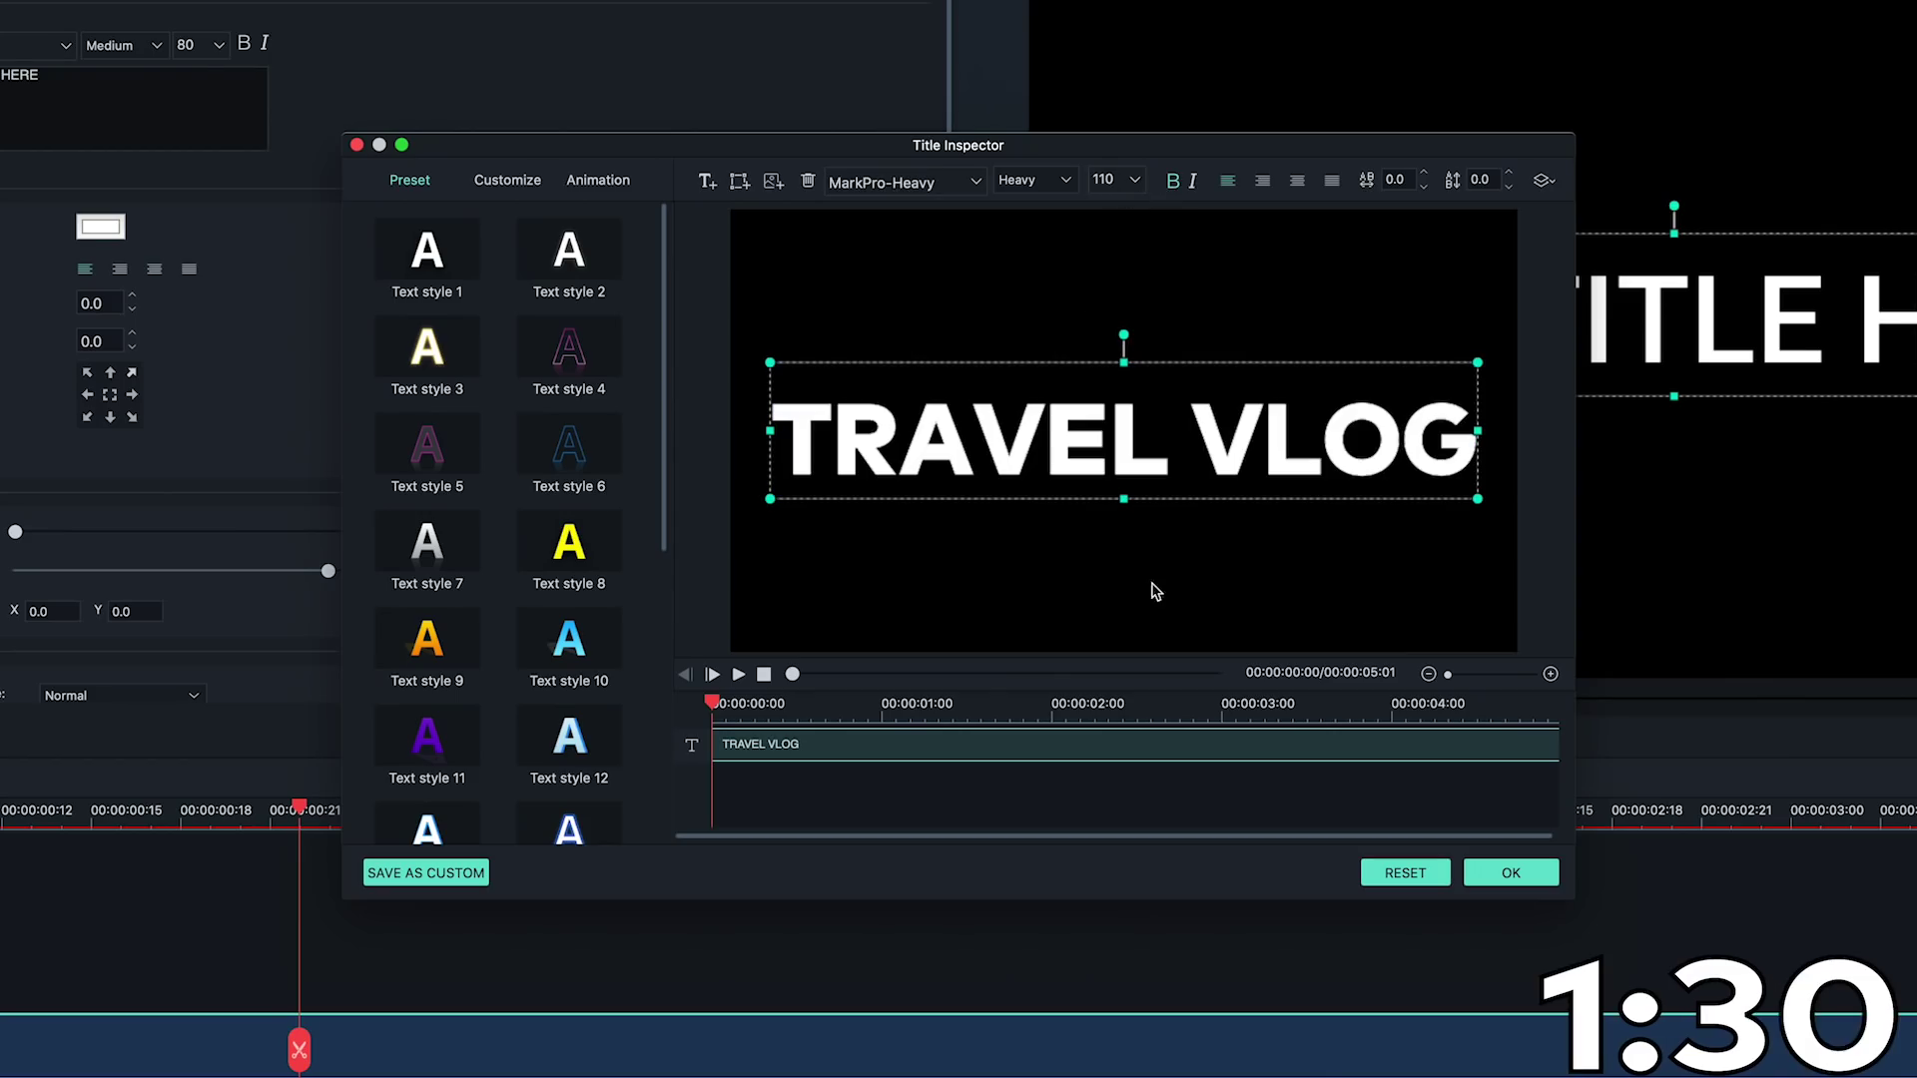
{"action": "left_click", "coordinate": [1513, 872]}
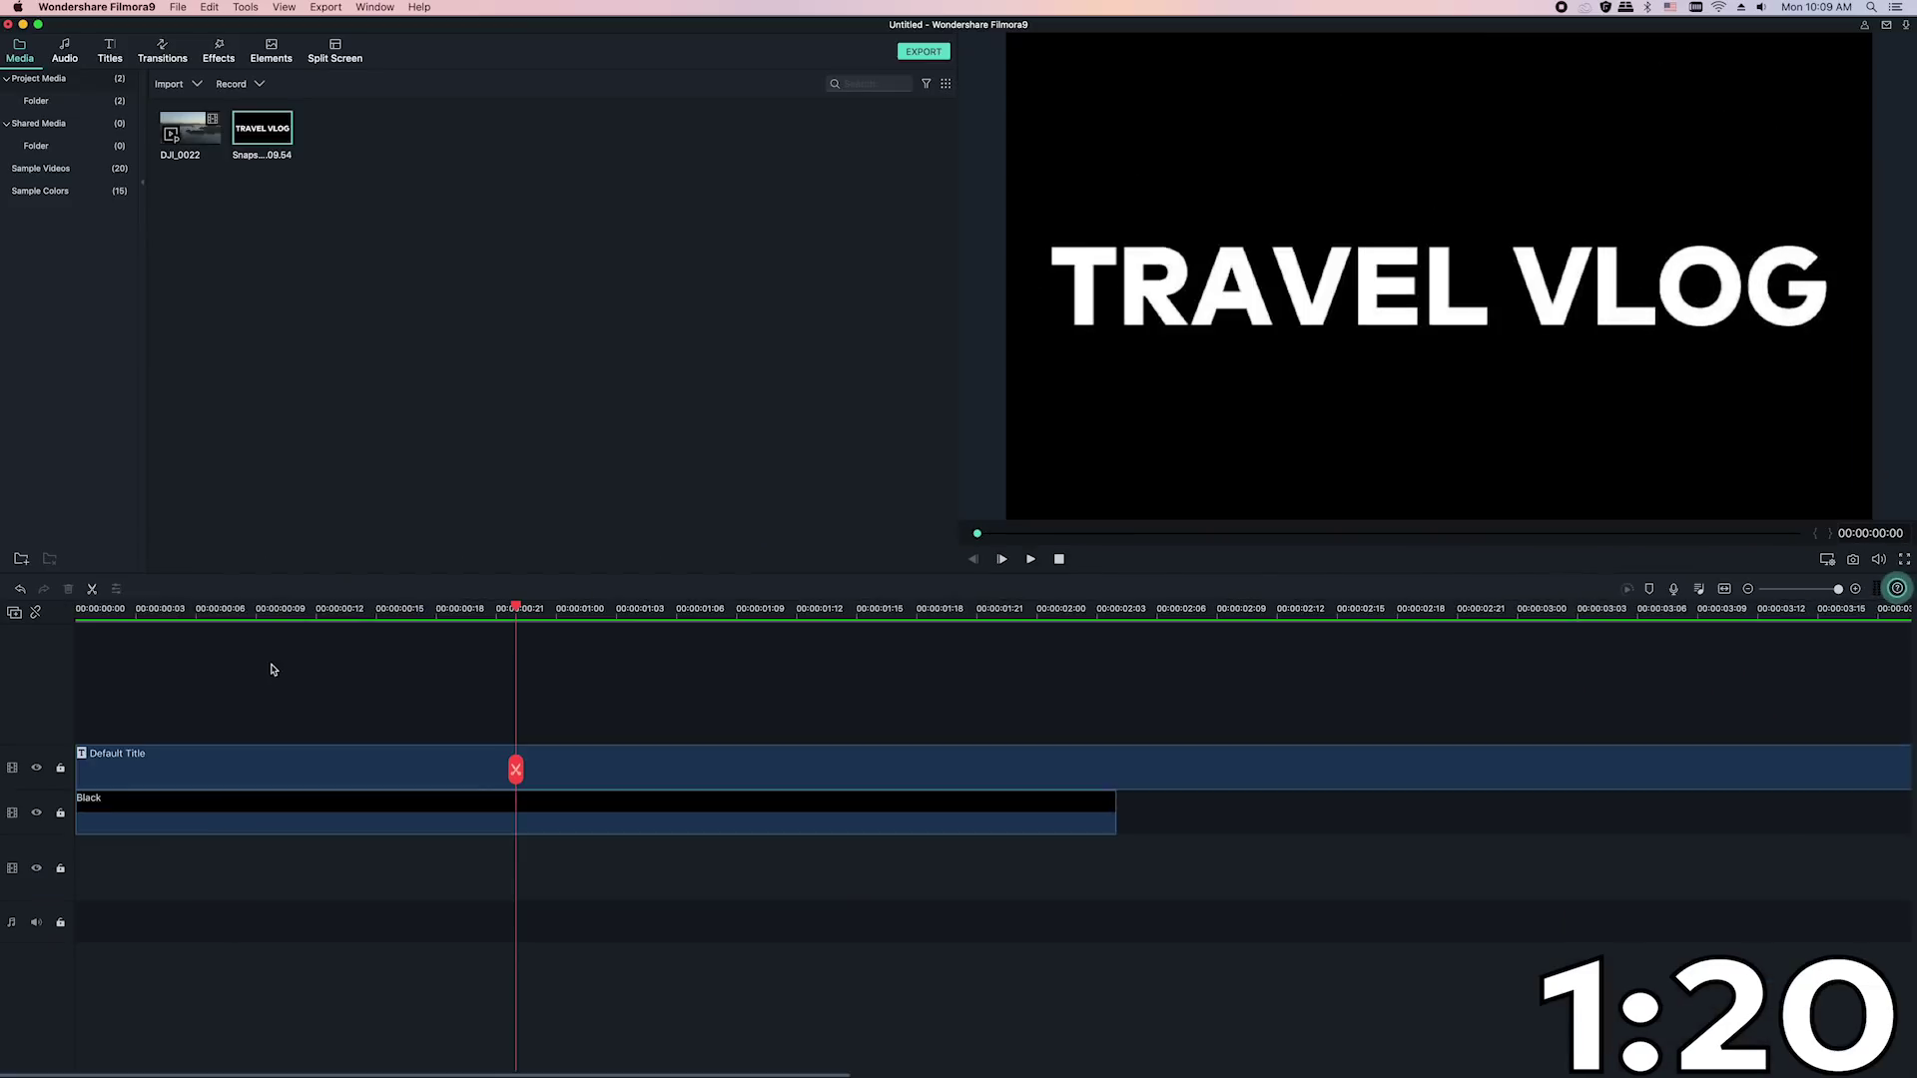
Step: Replace the black and title clips with the TRAVEL VLOG snapshot at the timeline start
{"action": "mouse_move", "coordinate": [270, 664]}
{"action": "left_mouse_down"}
{"action": "mouse_move", "coordinate": [484, 847]}
{"action": "mouse_move", "coordinate": [518, 850]}
{"action": "left_mouse_up"}
{"action": "key", "text": "Delete"}
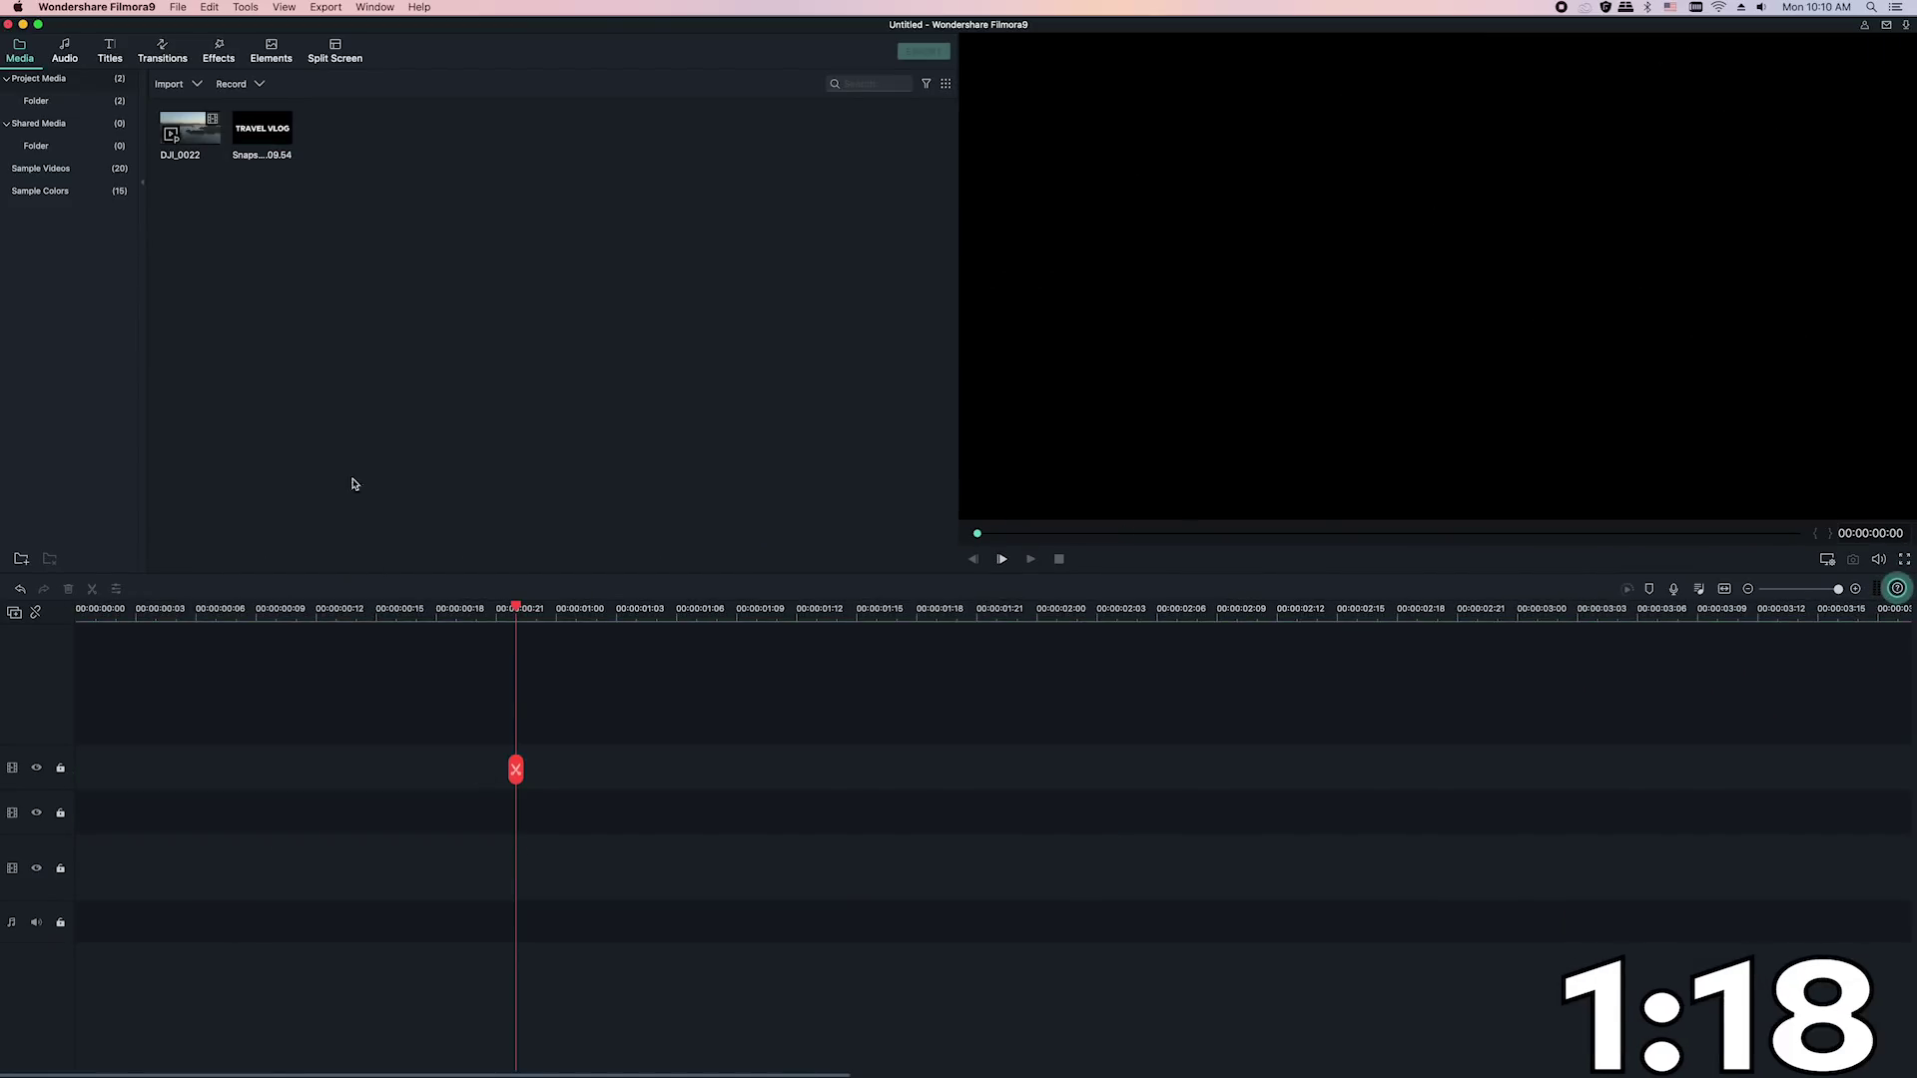
{"action": "left_click", "coordinate": [260, 143]}
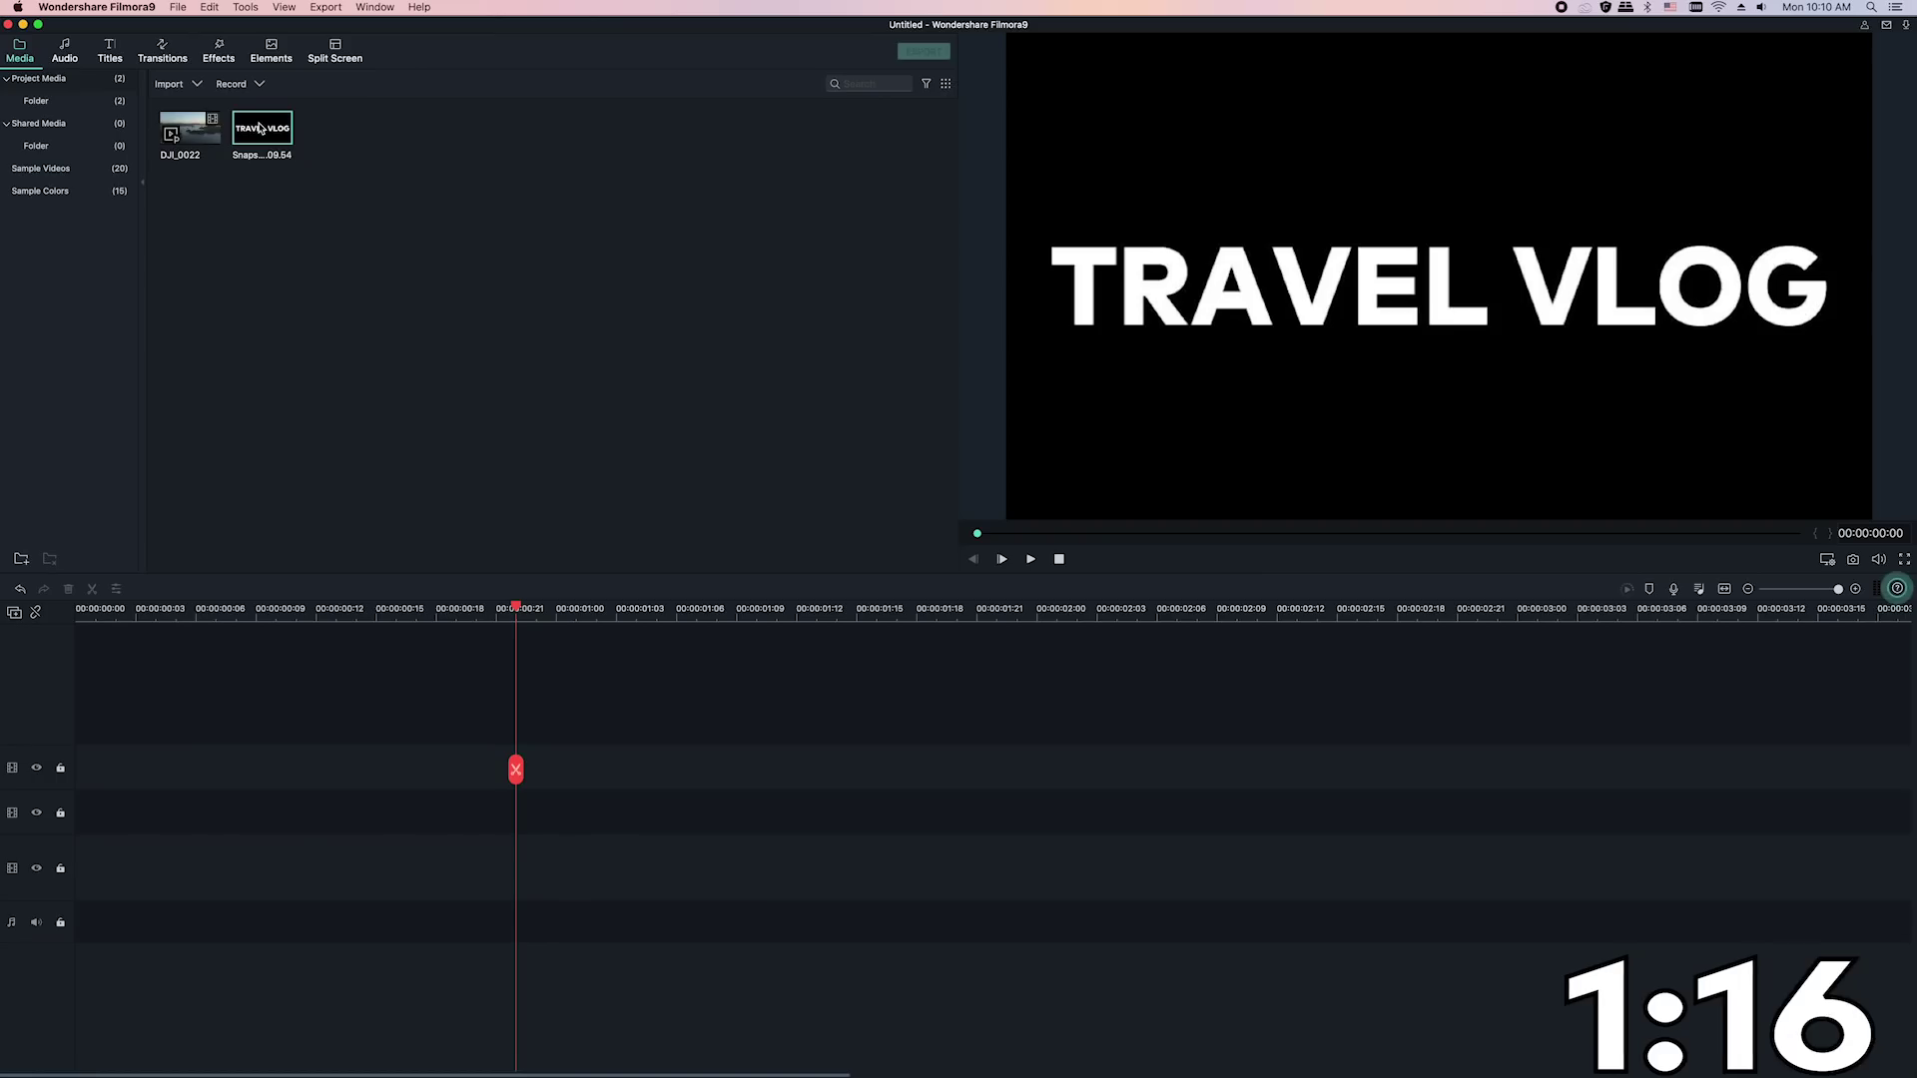
{"action": "mouse_move", "coordinate": [379, 686]}
{"action": "left_mouse_down"}
{"action": "mouse_move", "coordinate": [124, 811]}
{"action": "mouse_move", "coordinate": [1075, 810]}
{"action": "left_mouse_up"}
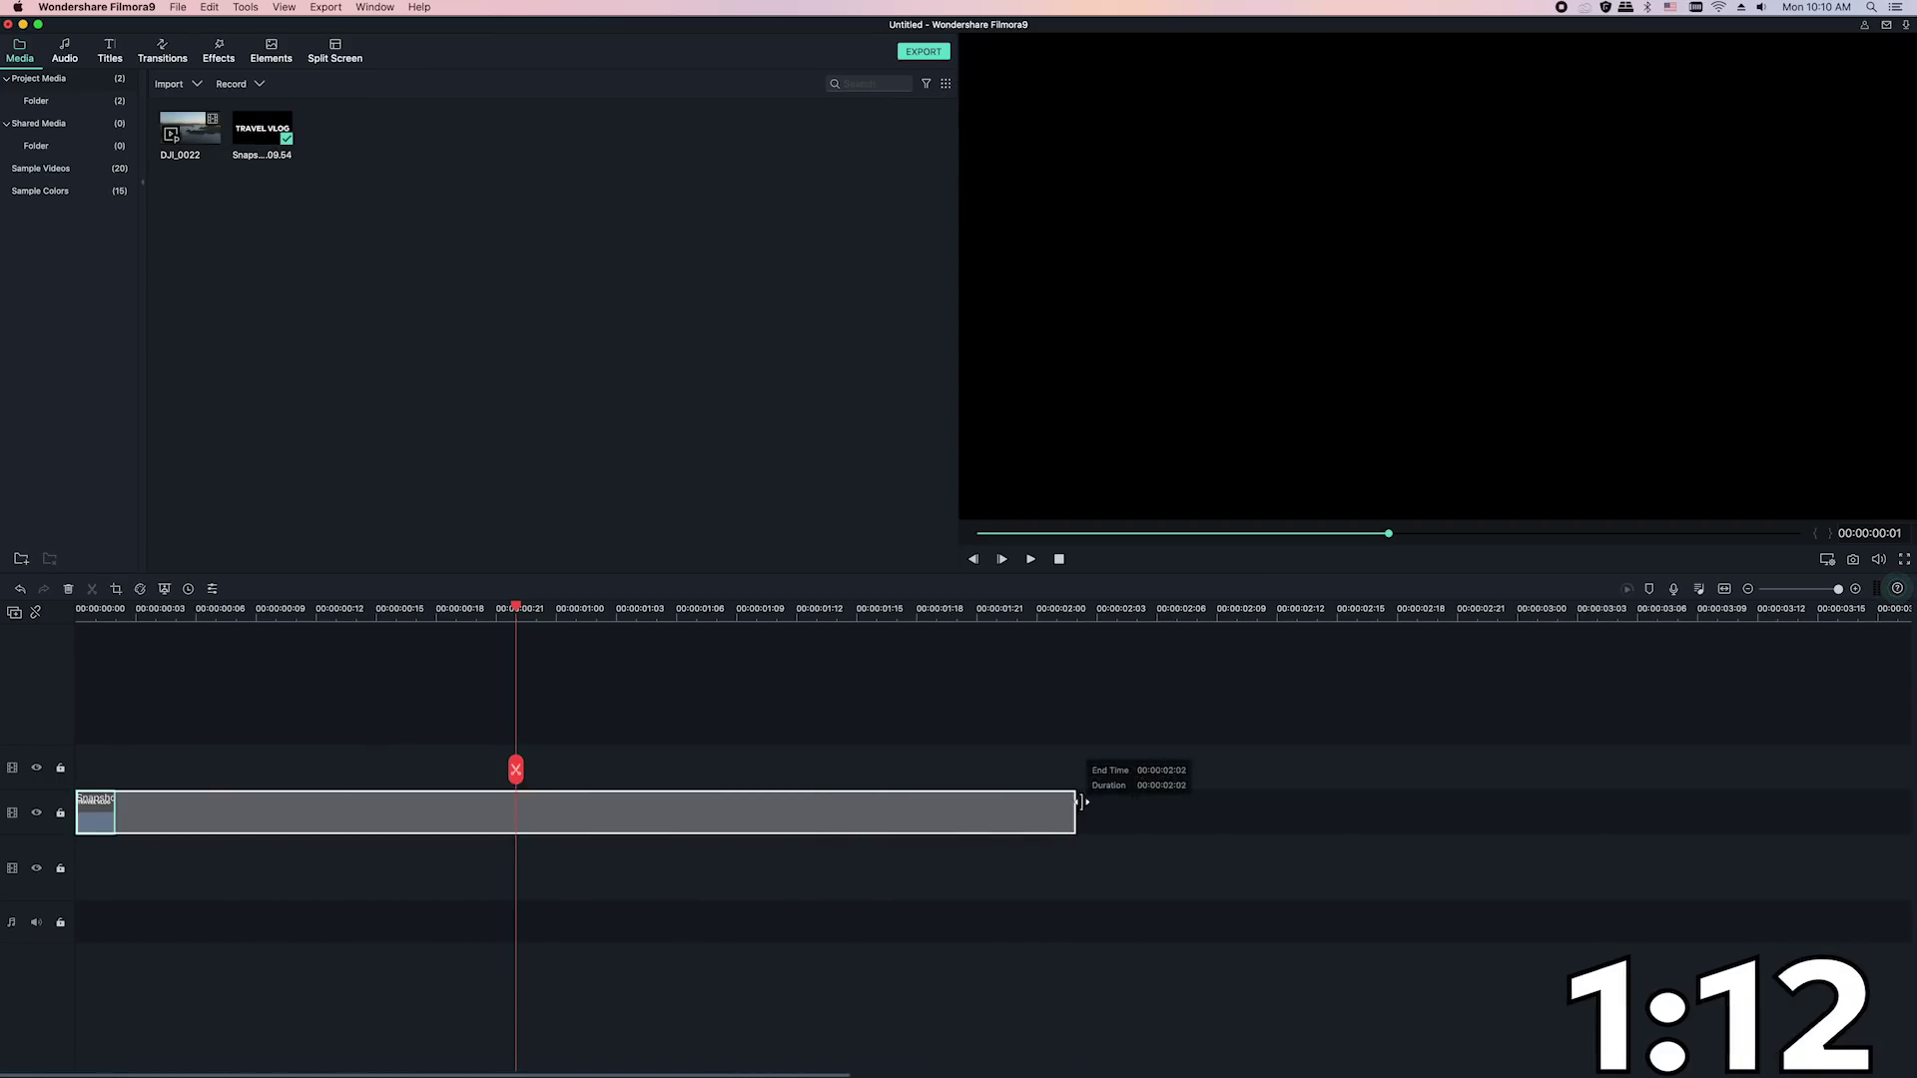
Step: In the snapshot's Crop and Zoom Pan and Zoom settings, shrink the End area toward the text
{"action": "right_click", "coordinate": [402, 806]}
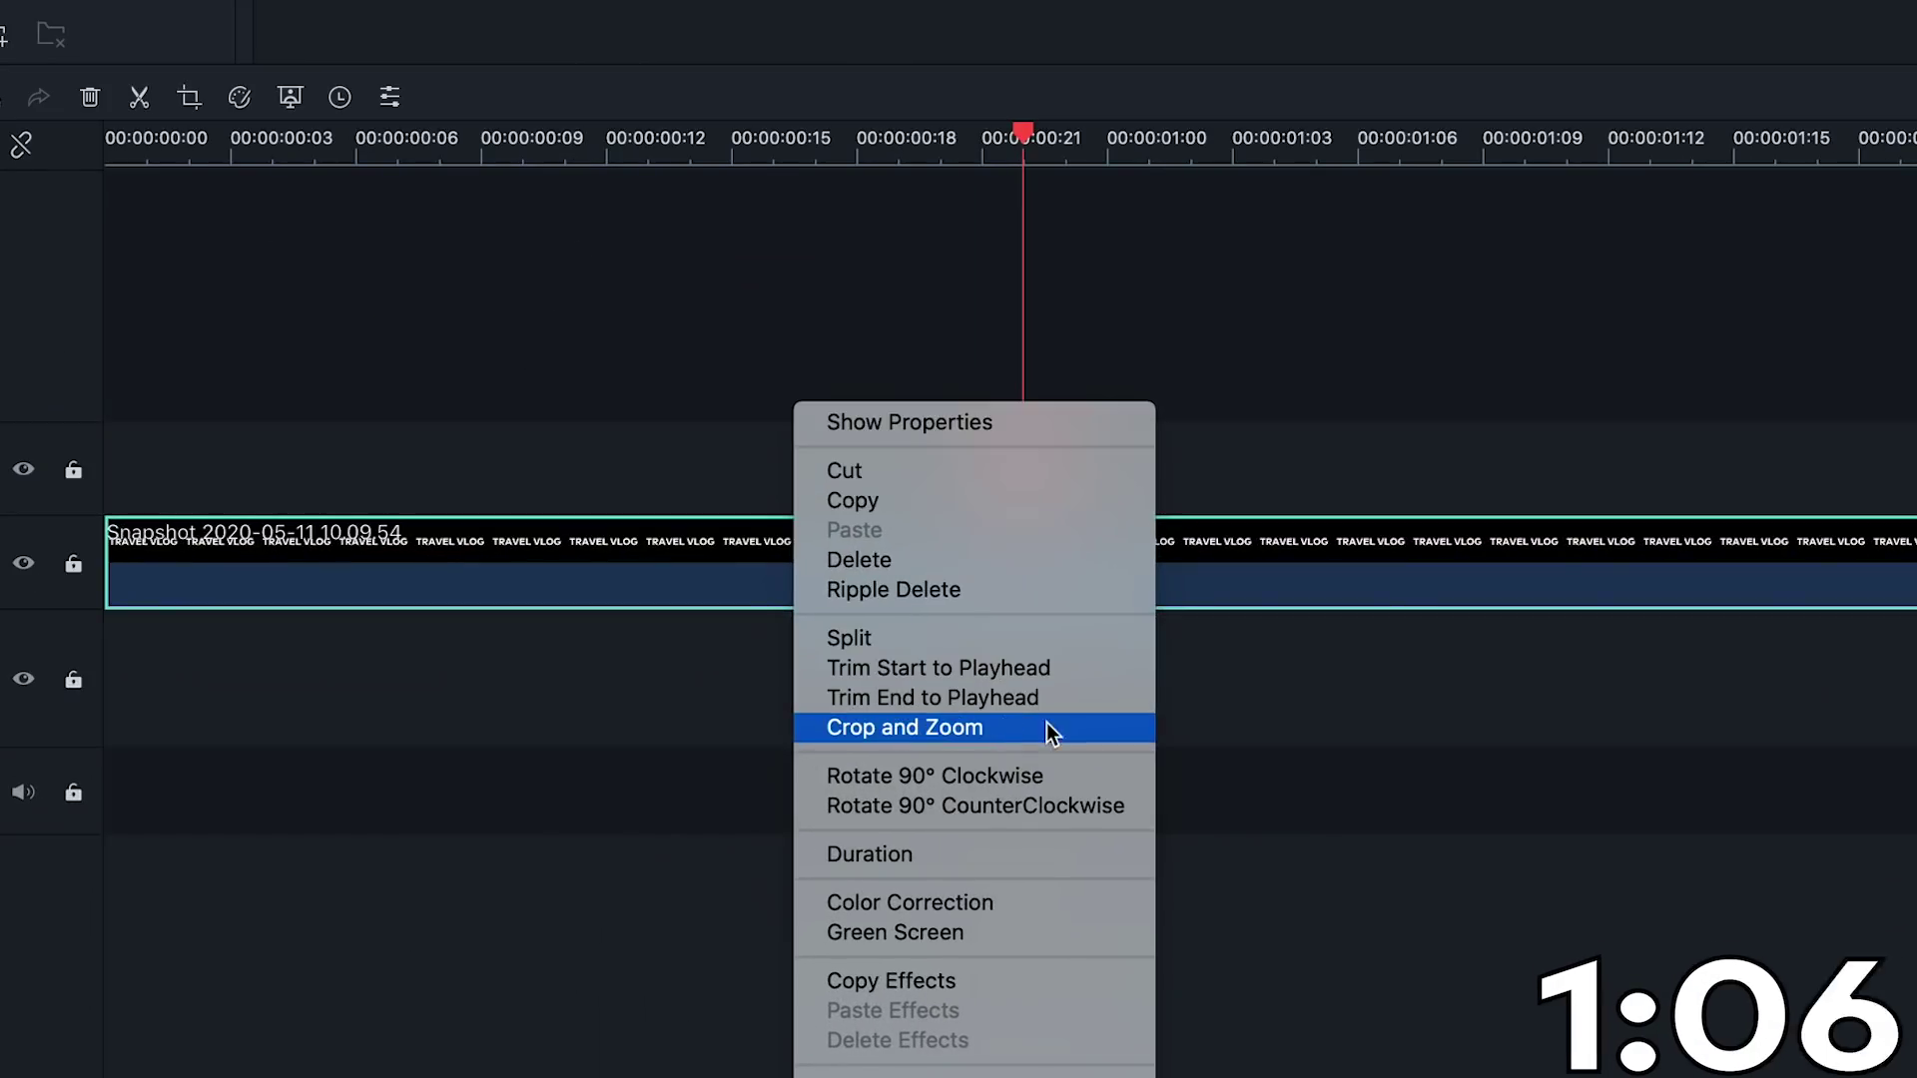
{"action": "left_click", "coordinate": [1046, 728]}
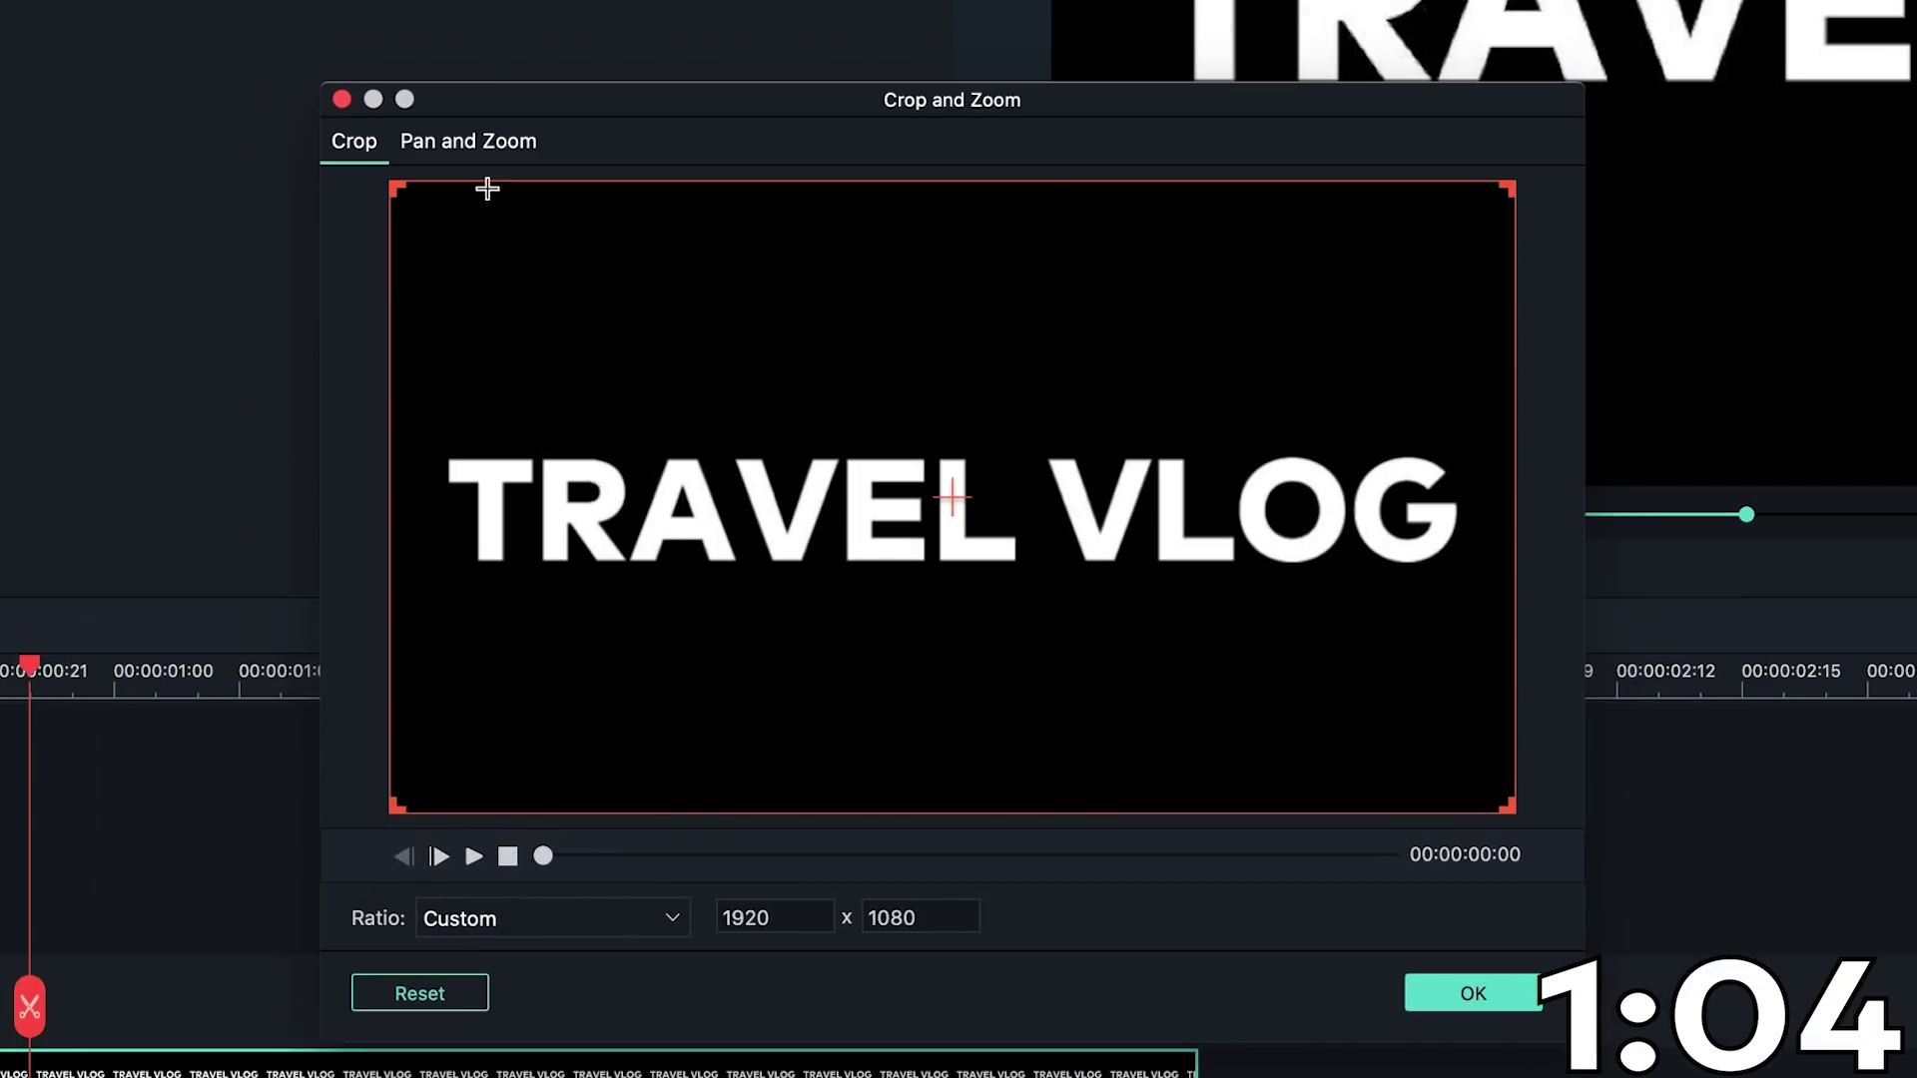
{"action": "left_click", "coordinate": [476, 145]}
{"action": "left_click", "coordinate": [679, 349]}
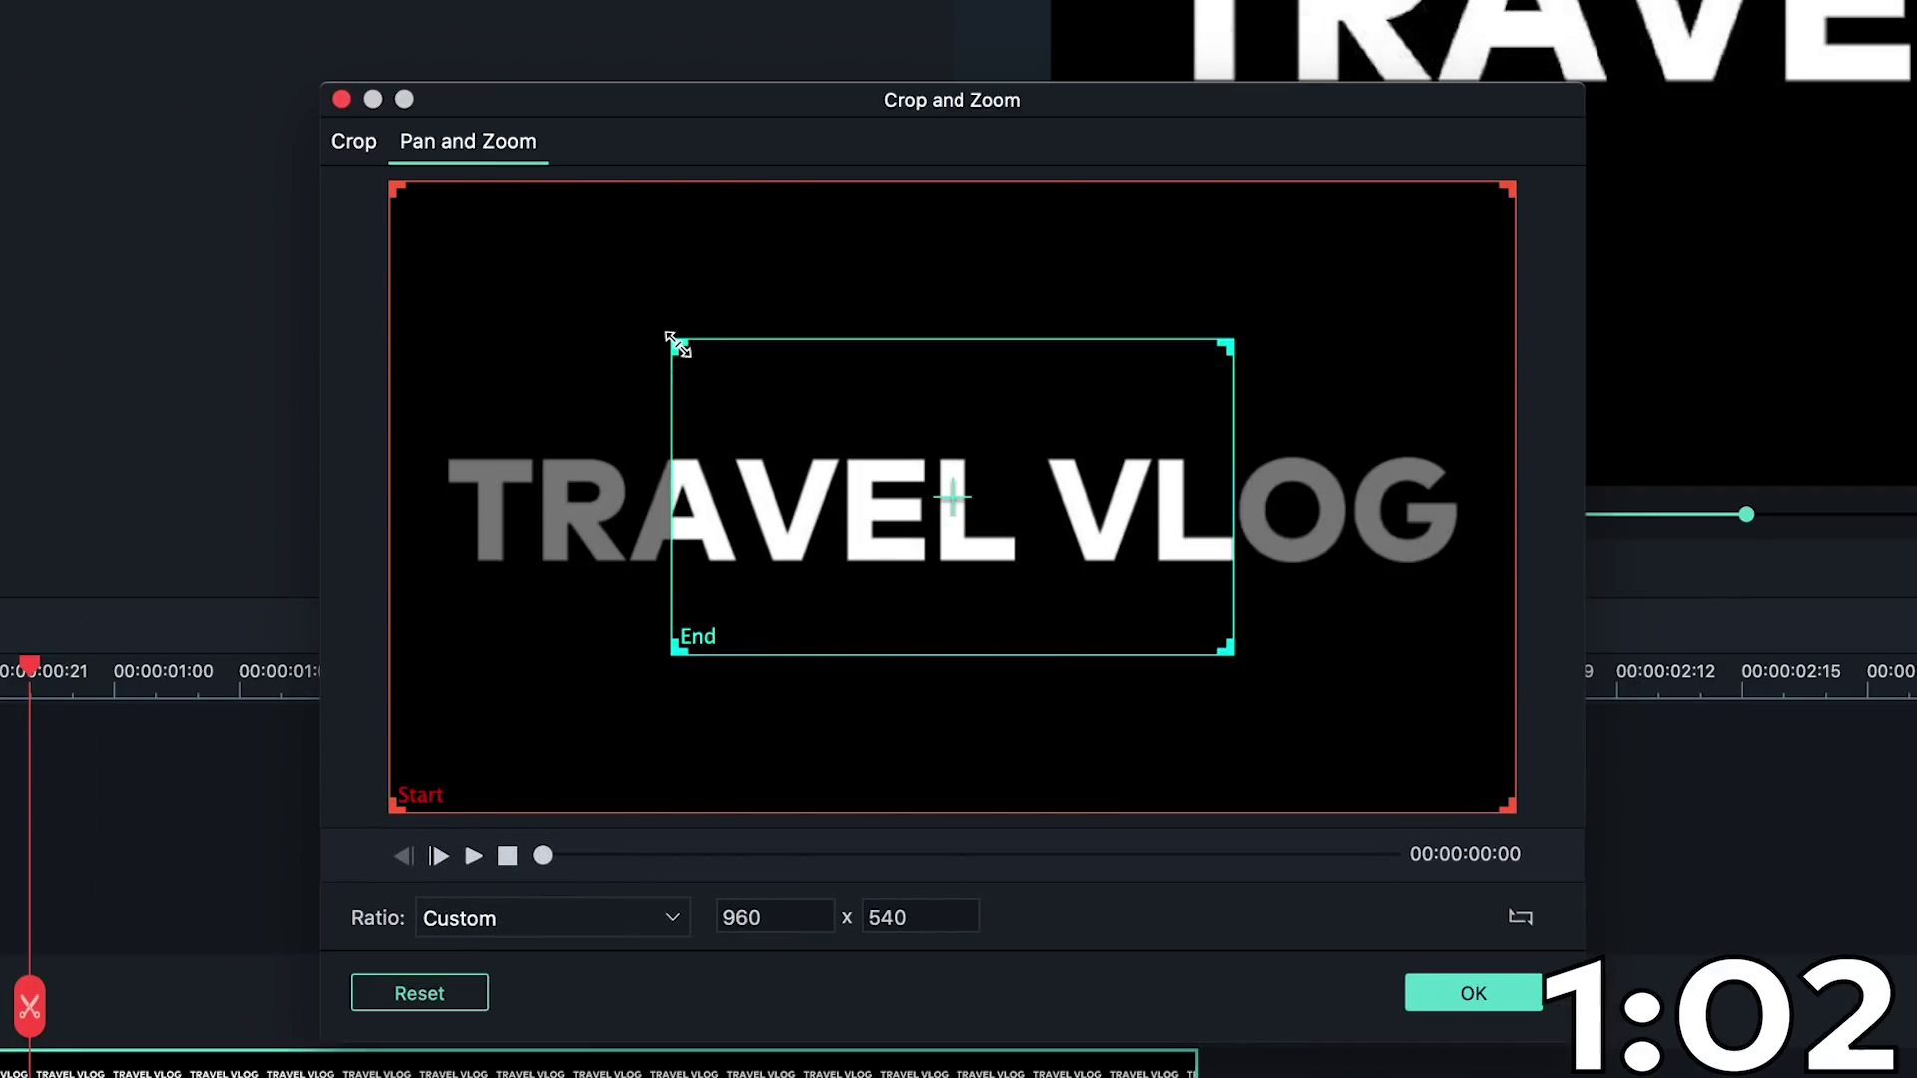
{"action": "left_click_drag", "start_coordinate": [675, 336], "coordinate": [929, 491]}
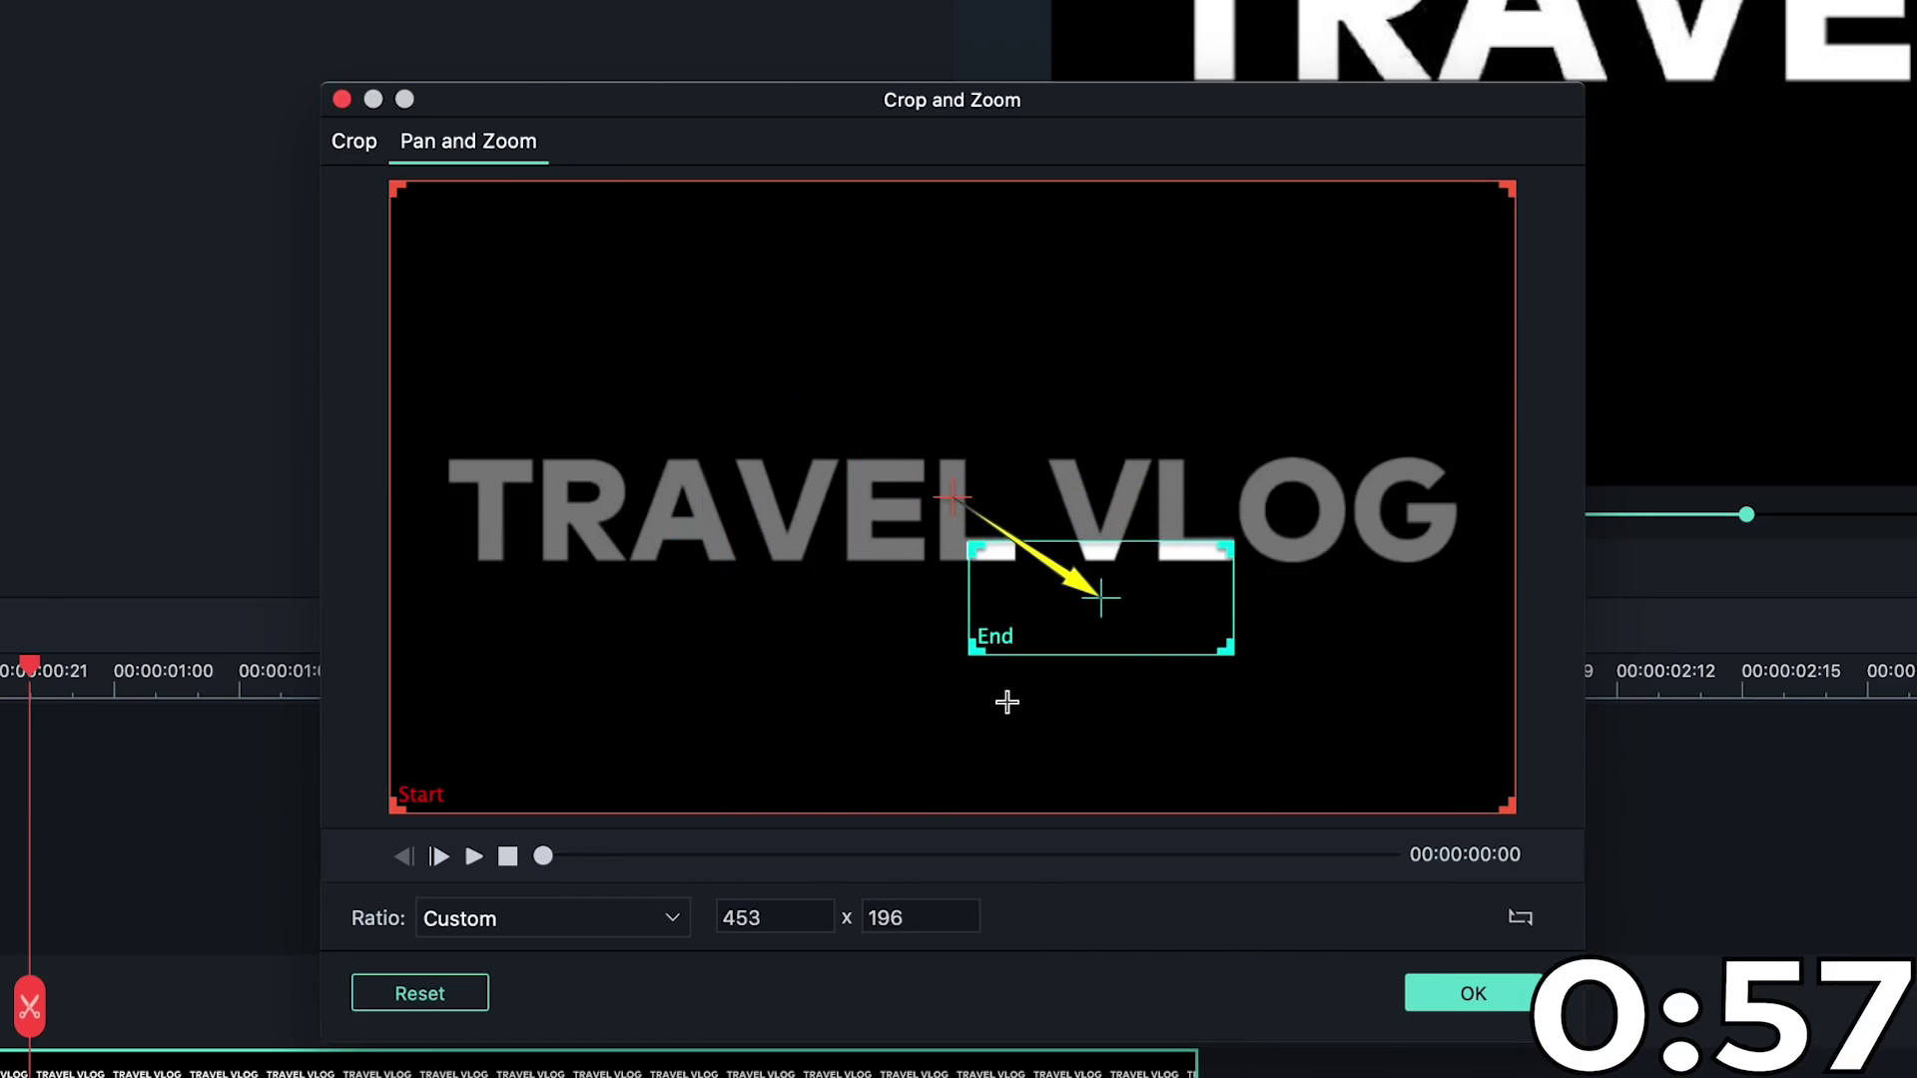
{"action": "left_click_drag", "start_coordinate": [1227, 650], "coordinate": [1010, 556]}
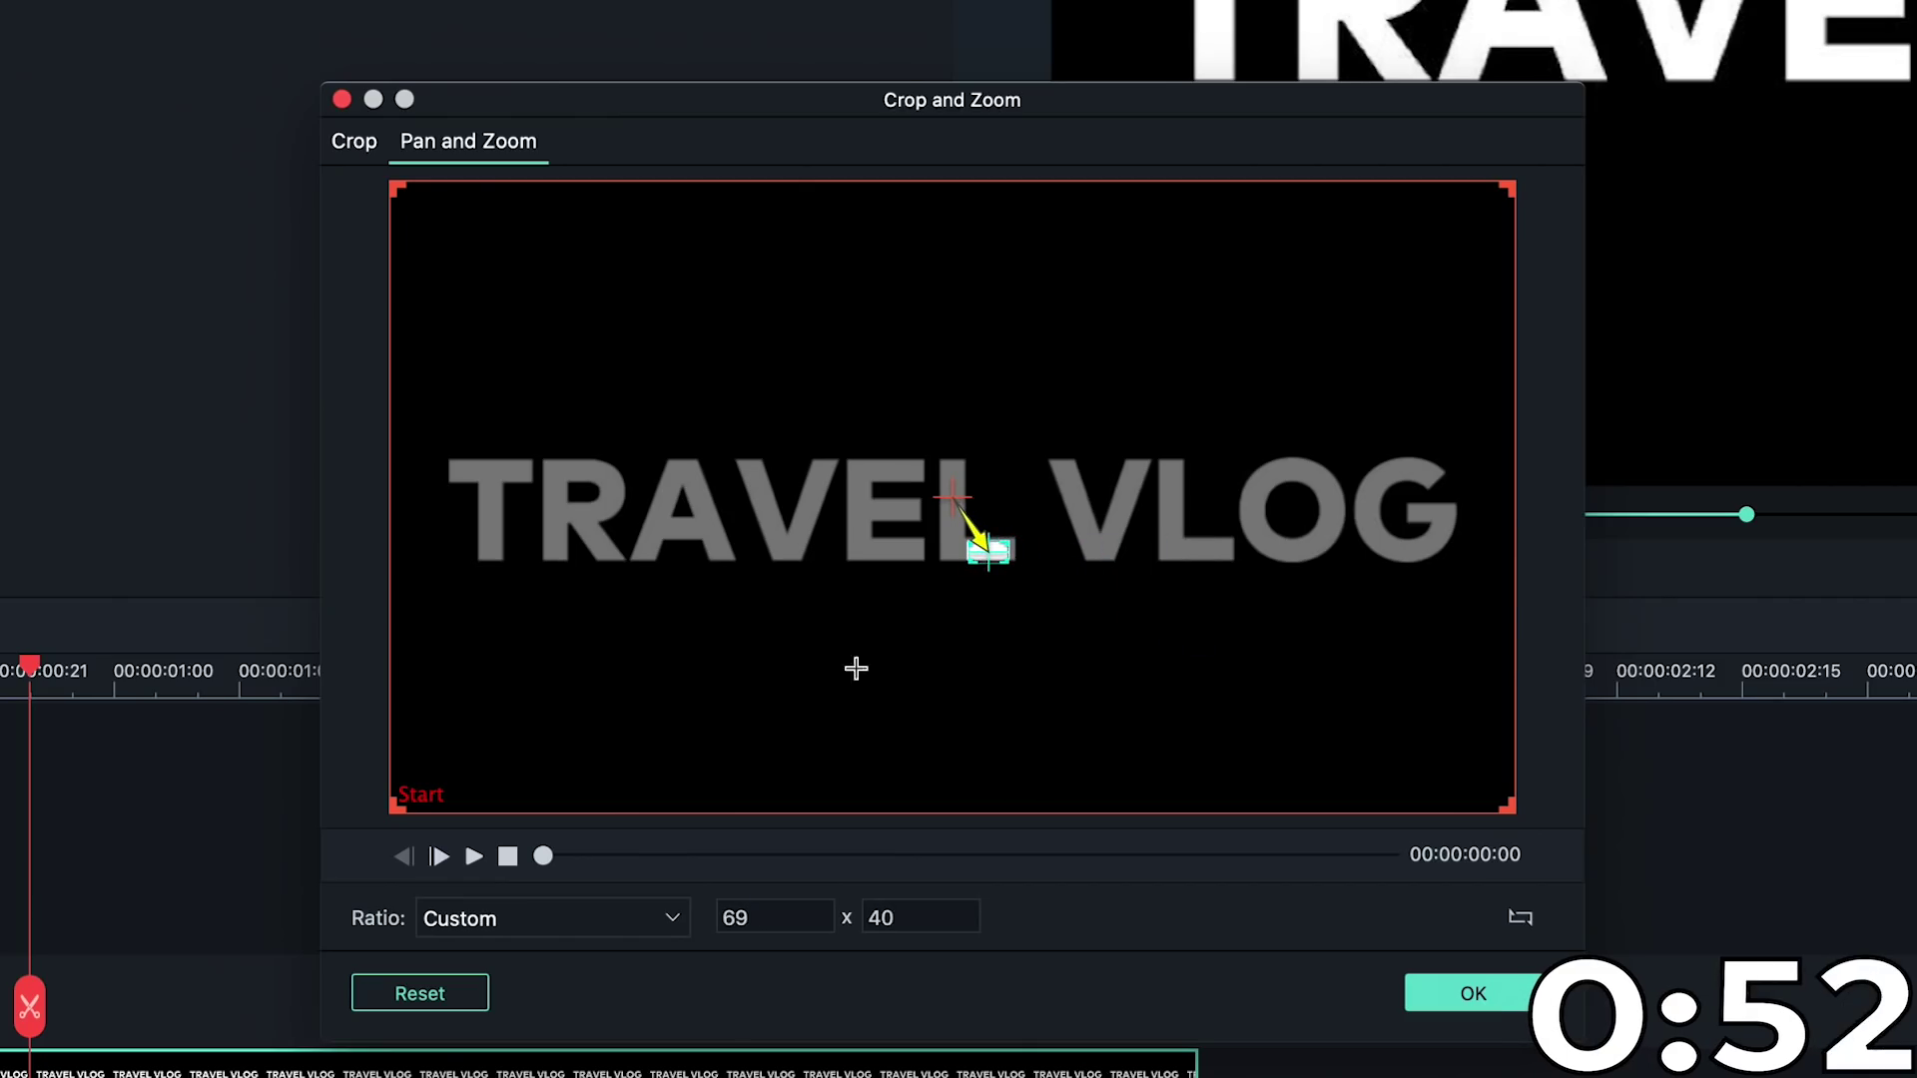
Step: Lock the End area to 16:9, shrink it into the letter L, and preview the zoom
{"action": "left_click", "coordinate": [507, 919]}
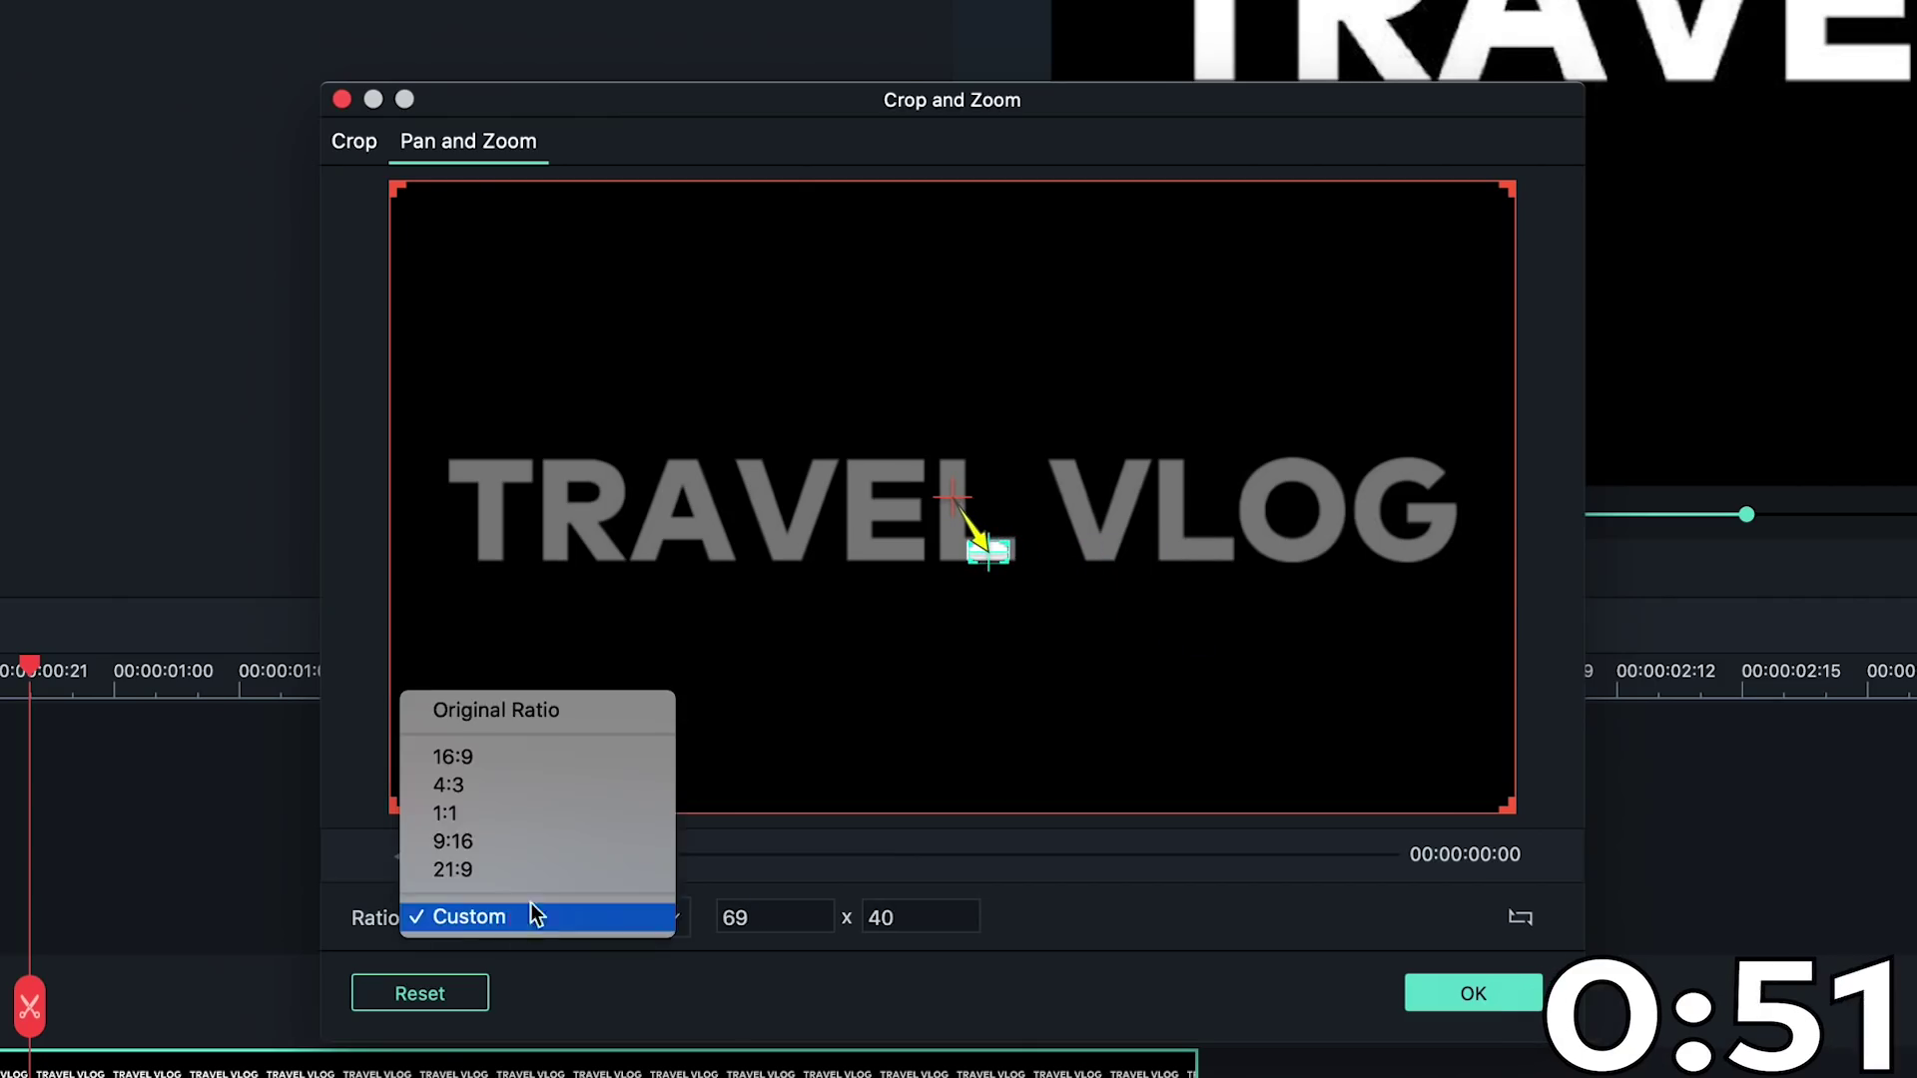
{"action": "left_click", "coordinate": [557, 755]}
{"action": "left_click_drag", "start_coordinate": [1028, 565], "coordinate": [1002, 551]}
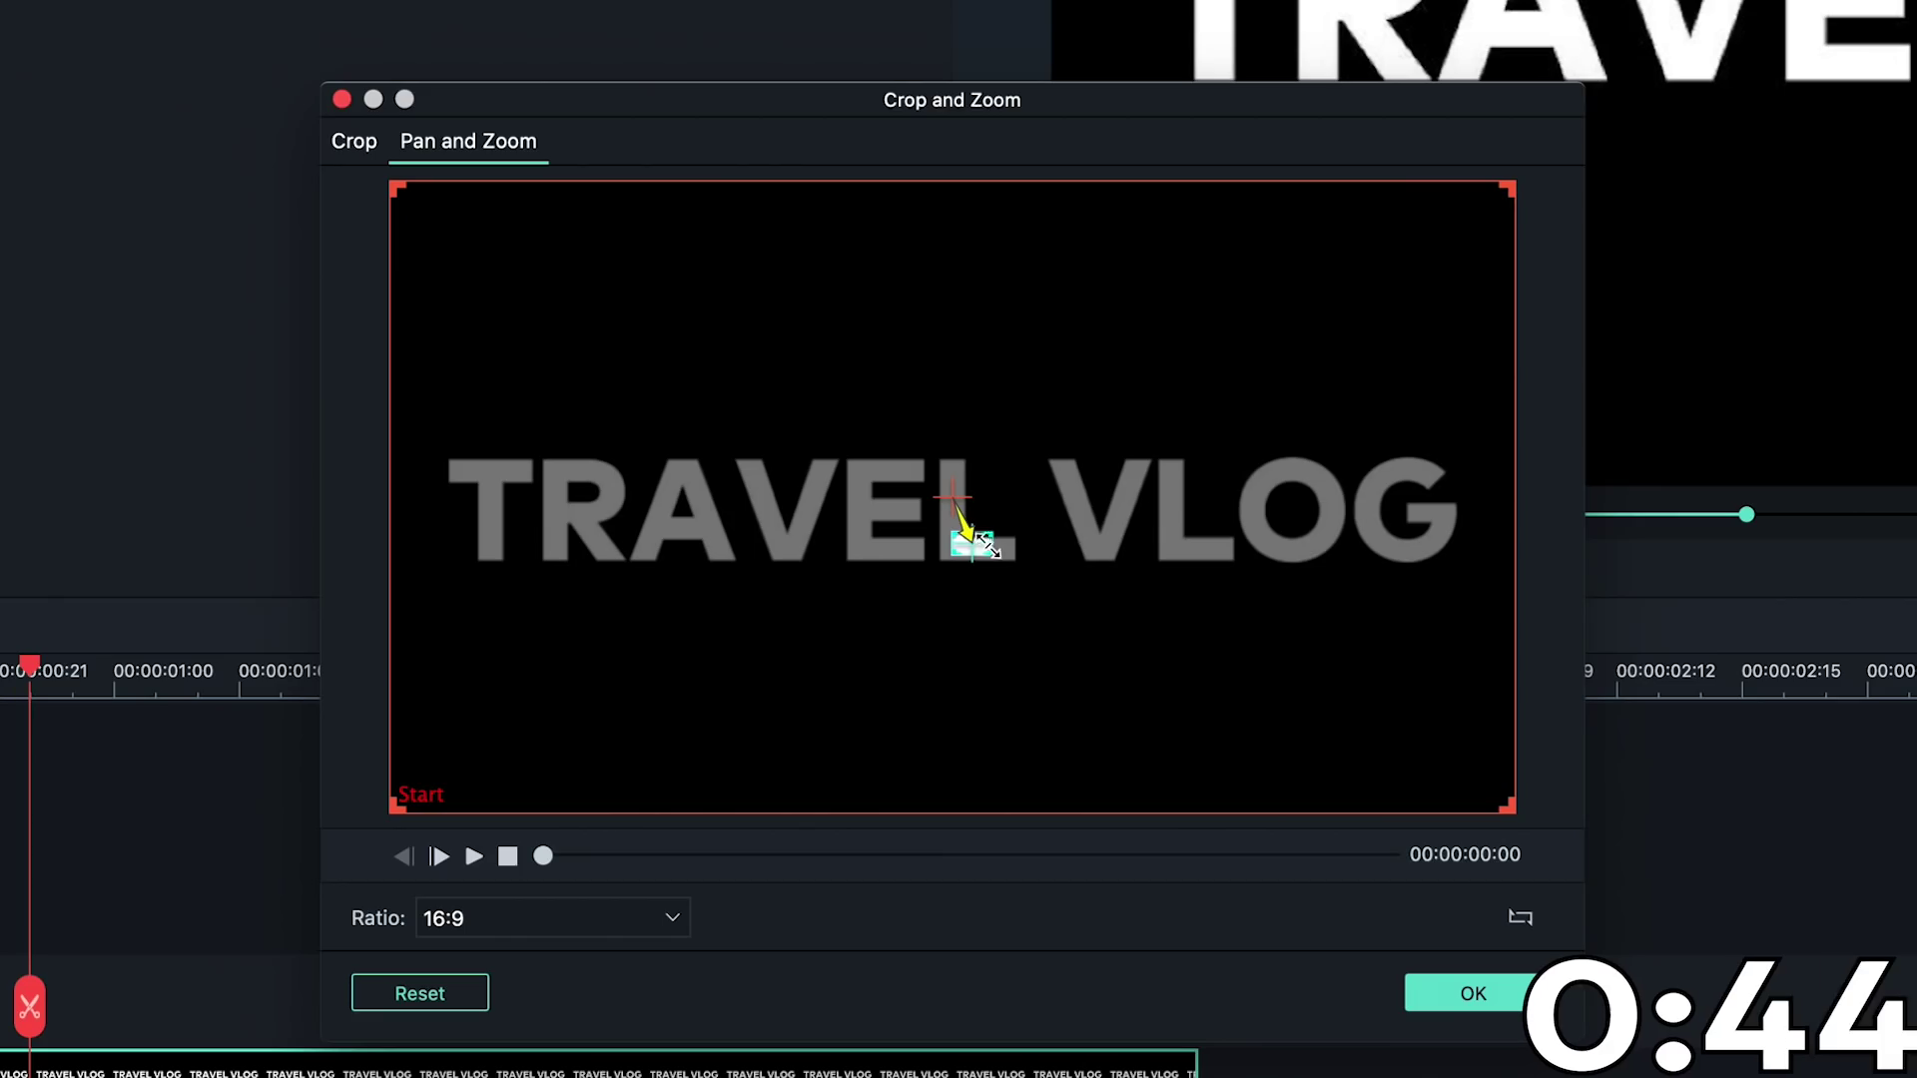
{"action": "left_click_drag", "start_coordinate": [959, 524], "coordinate": [959, 534]}
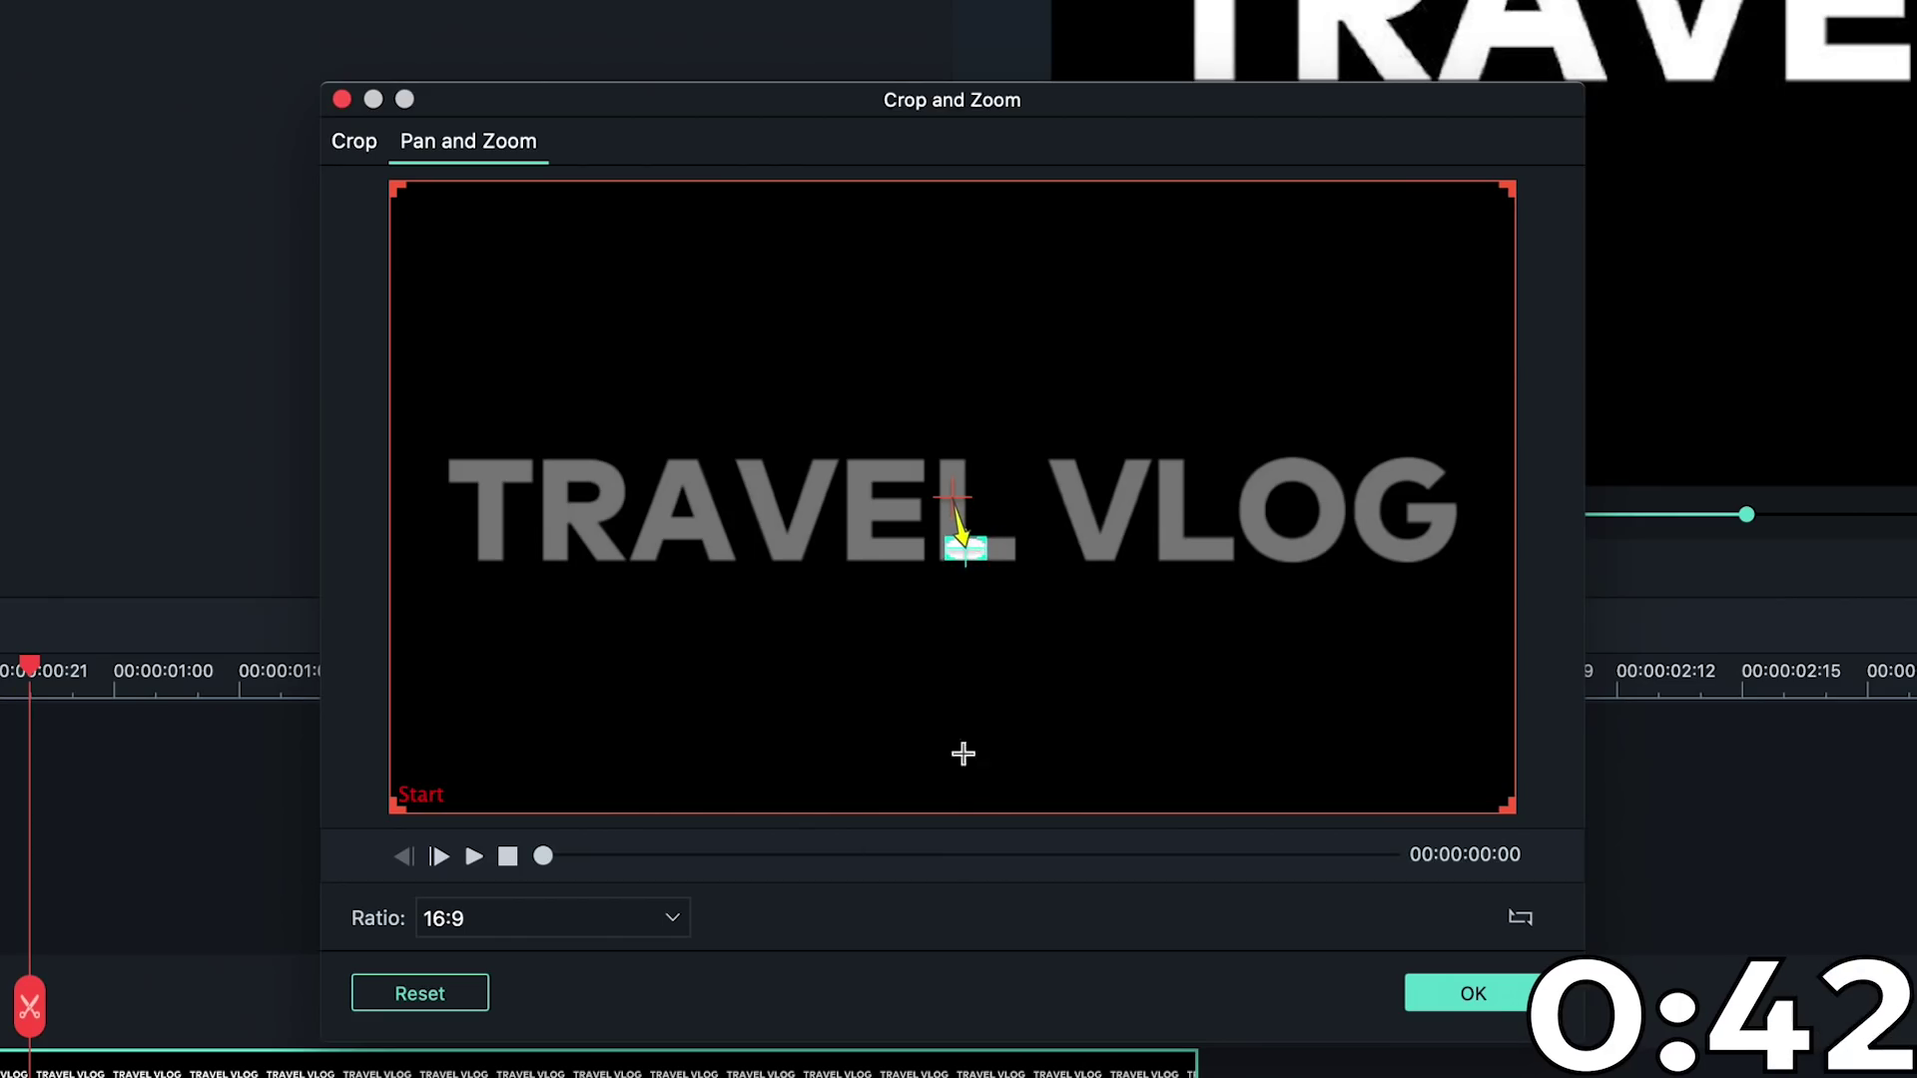
{"action": "left_click", "coordinate": [473, 857]}
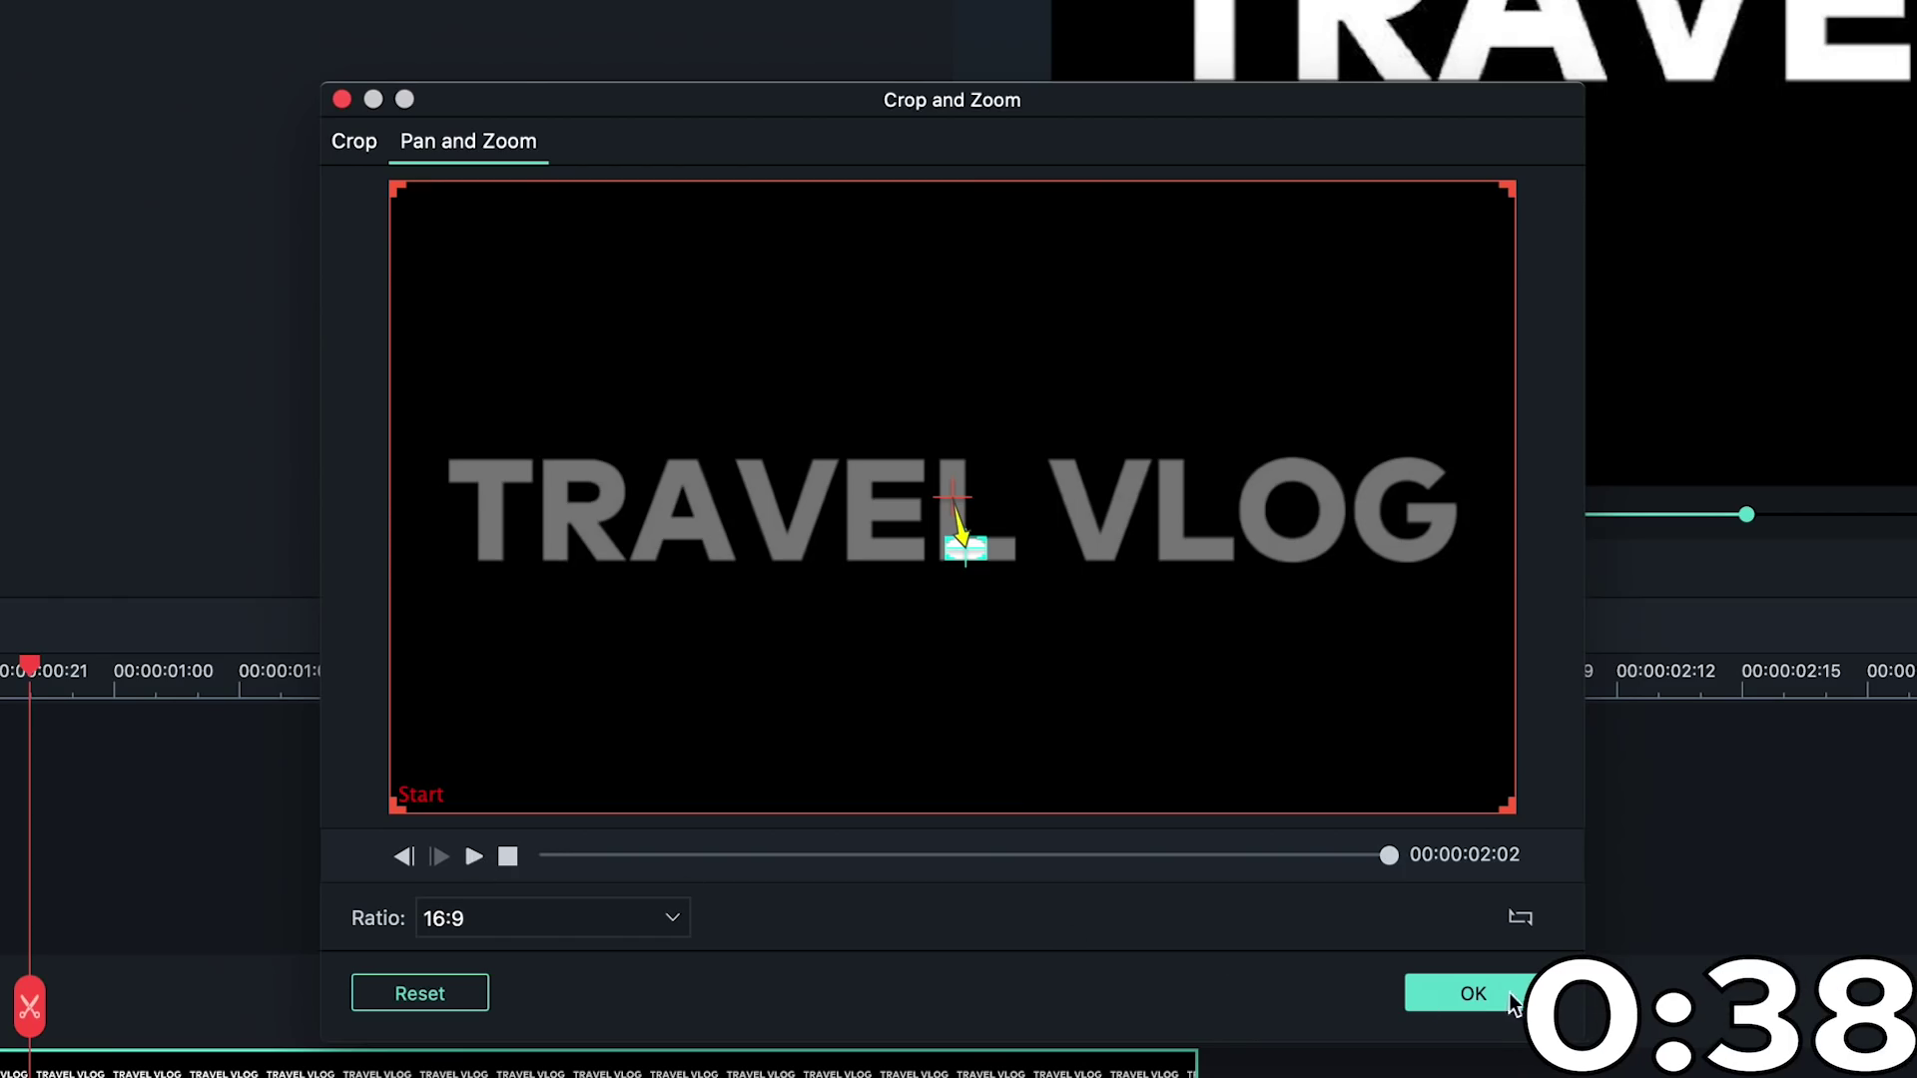
Step: Confirm the pan-and-zoom and add DJI_0022 beneath the snapshot, keeping project settings
{"action": "left_click", "coordinate": [1507, 995]}
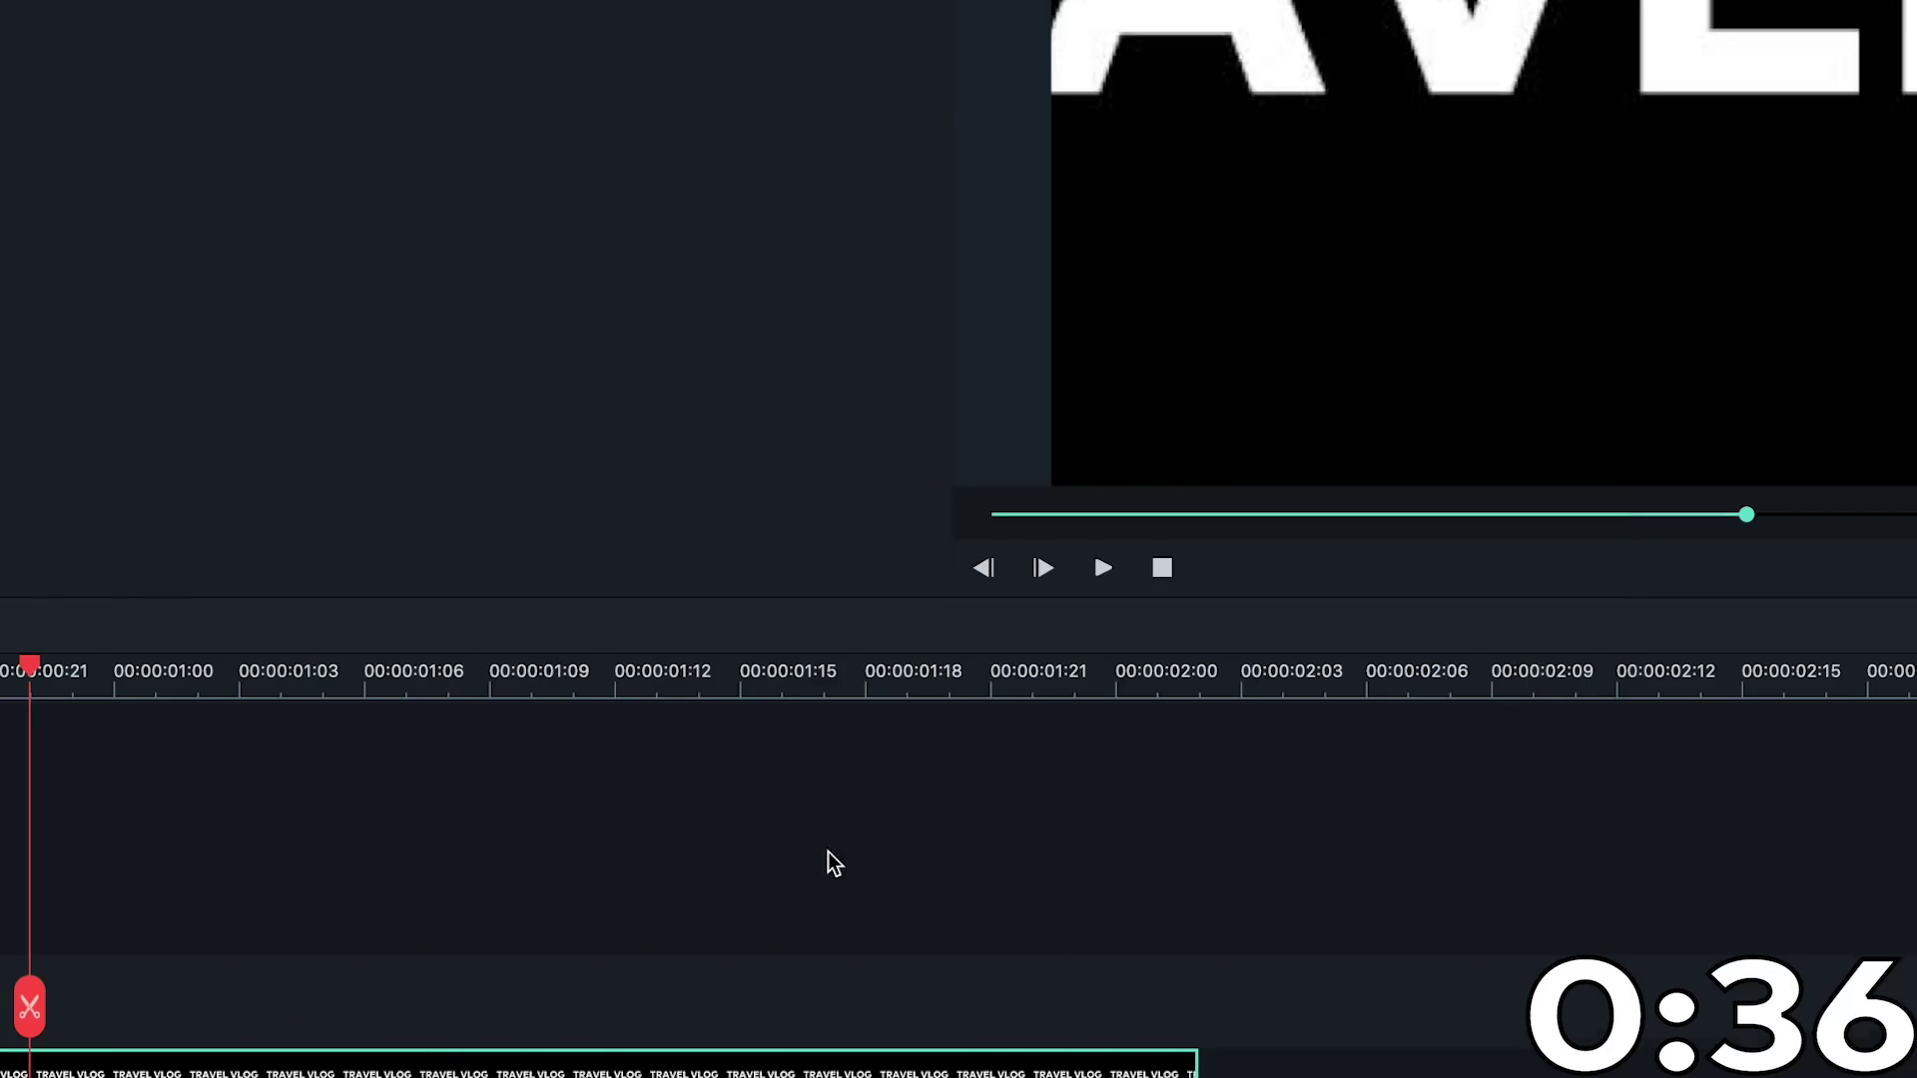
{"action": "mouse_move", "coordinate": [189, 133]}
{"action": "left_mouse_down"}
{"action": "mouse_move", "coordinate": [135, 869]}
{"action": "mouse_move", "coordinate": [93, 870]}
{"action": "left_mouse_up"}
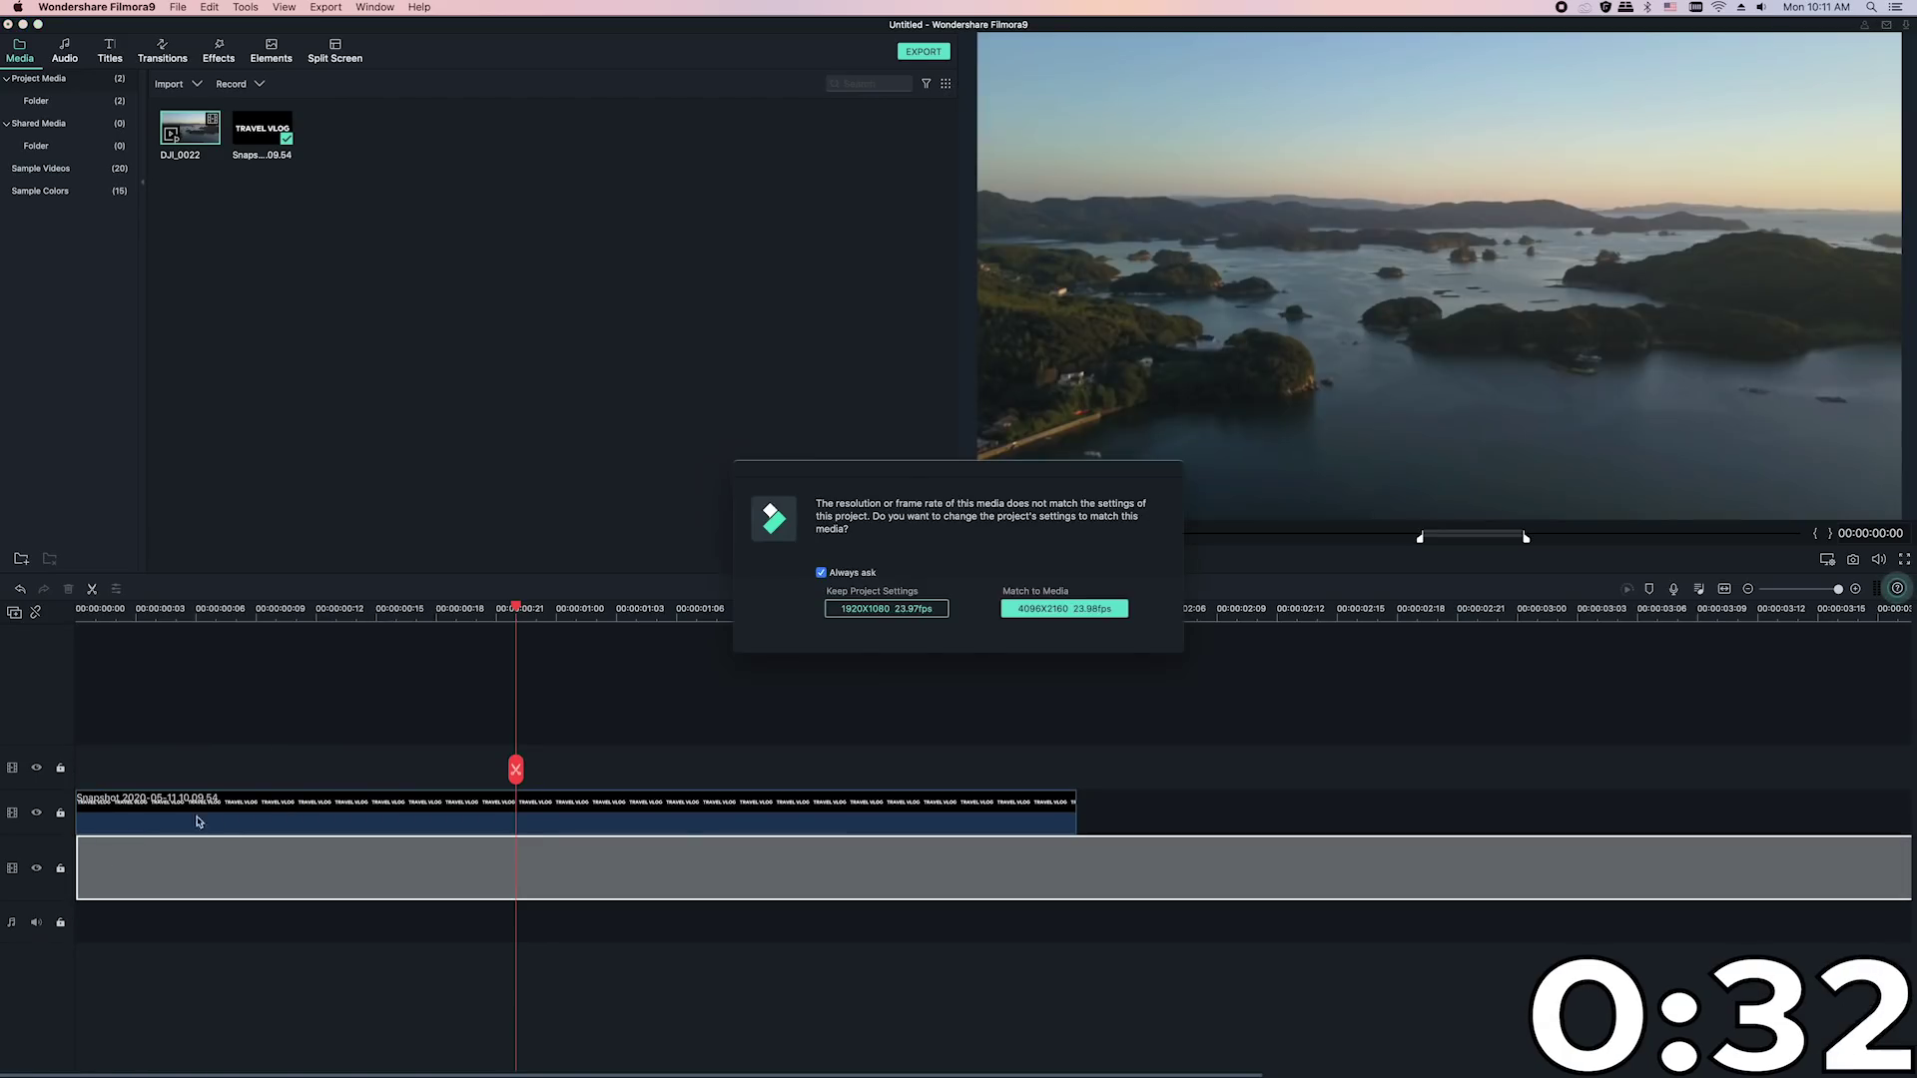
{"action": "left_click", "coordinate": [885, 609]}
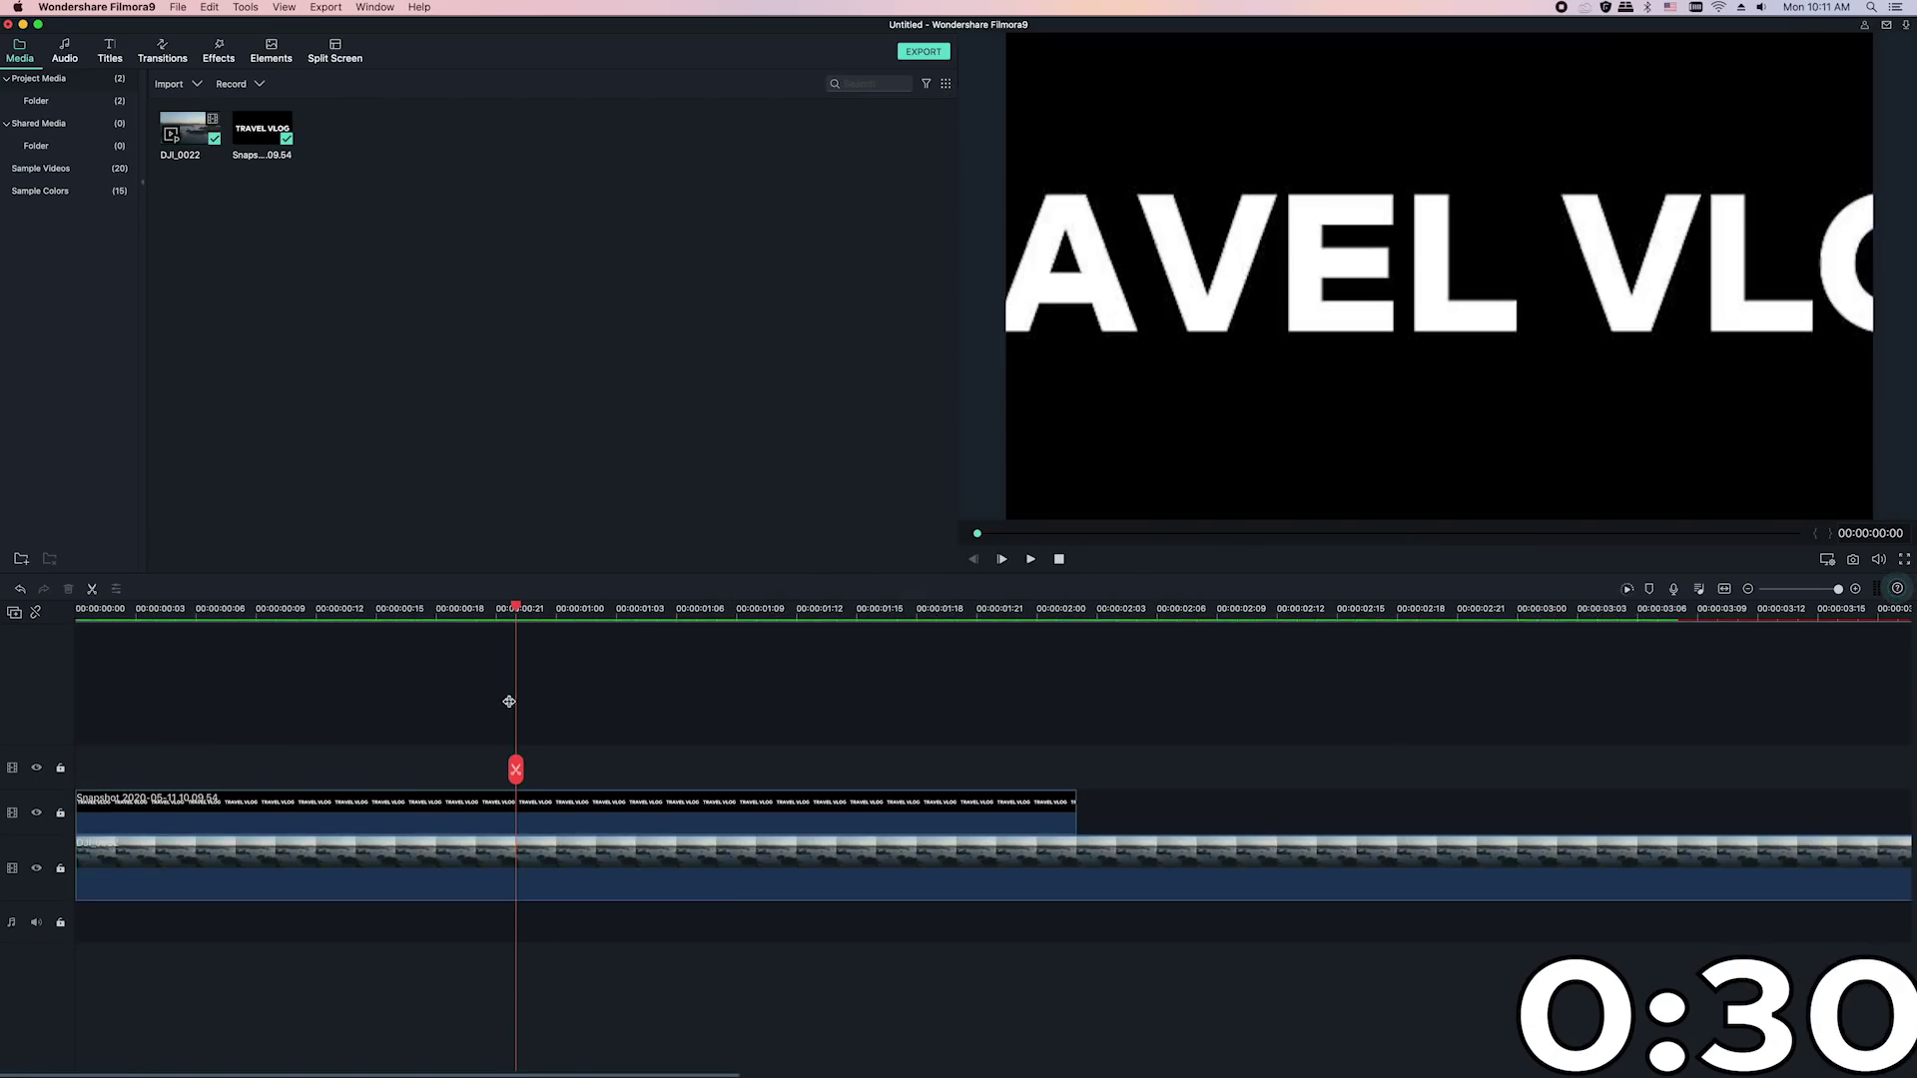
Step: Give the TRAVEL VLOG snapshot Multiply blending and return the playhead to the start
{"action": "double_click", "coordinate": [486, 818]}
{"action": "left_click", "coordinate": [198, 274]}
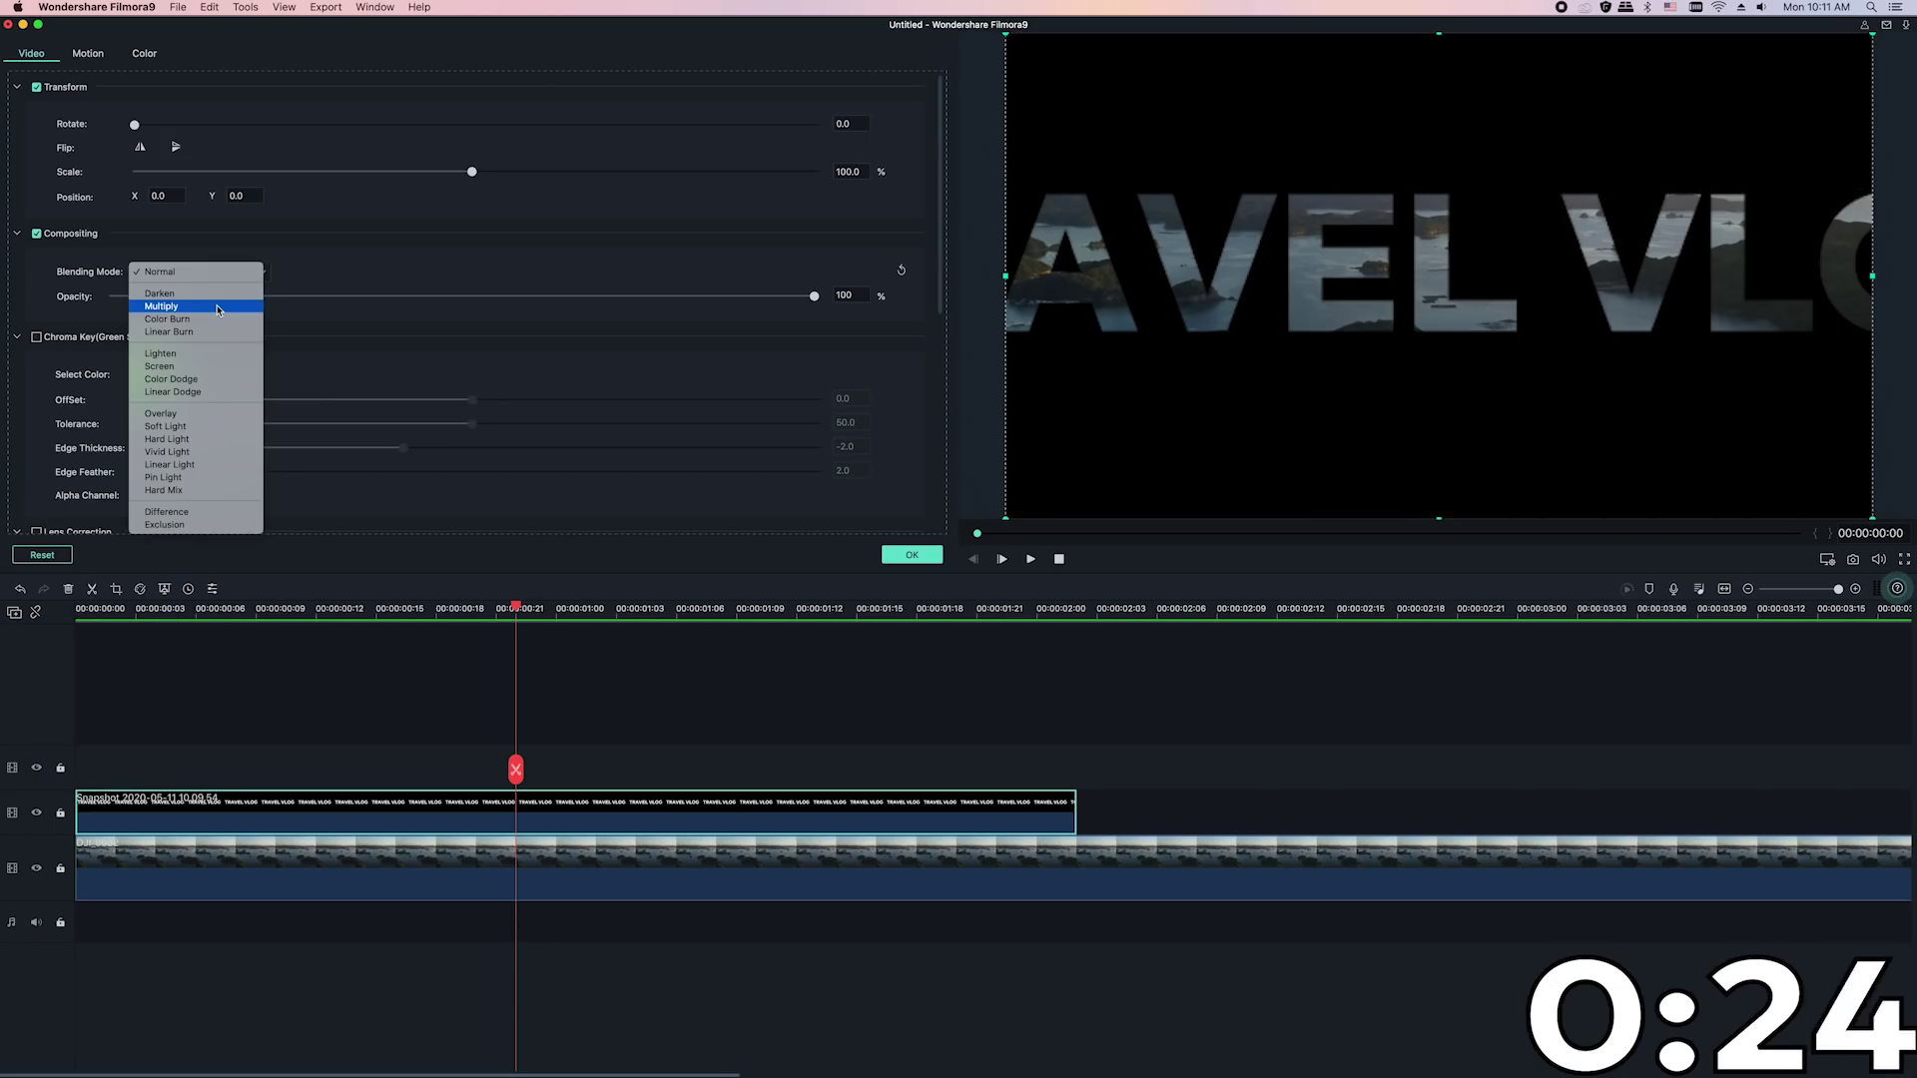
{"action": "left_click", "coordinate": [218, 309]}
{"action": "left_click_drag", "start_coordinate": [509, 605], "coordinate": [18, 620]}
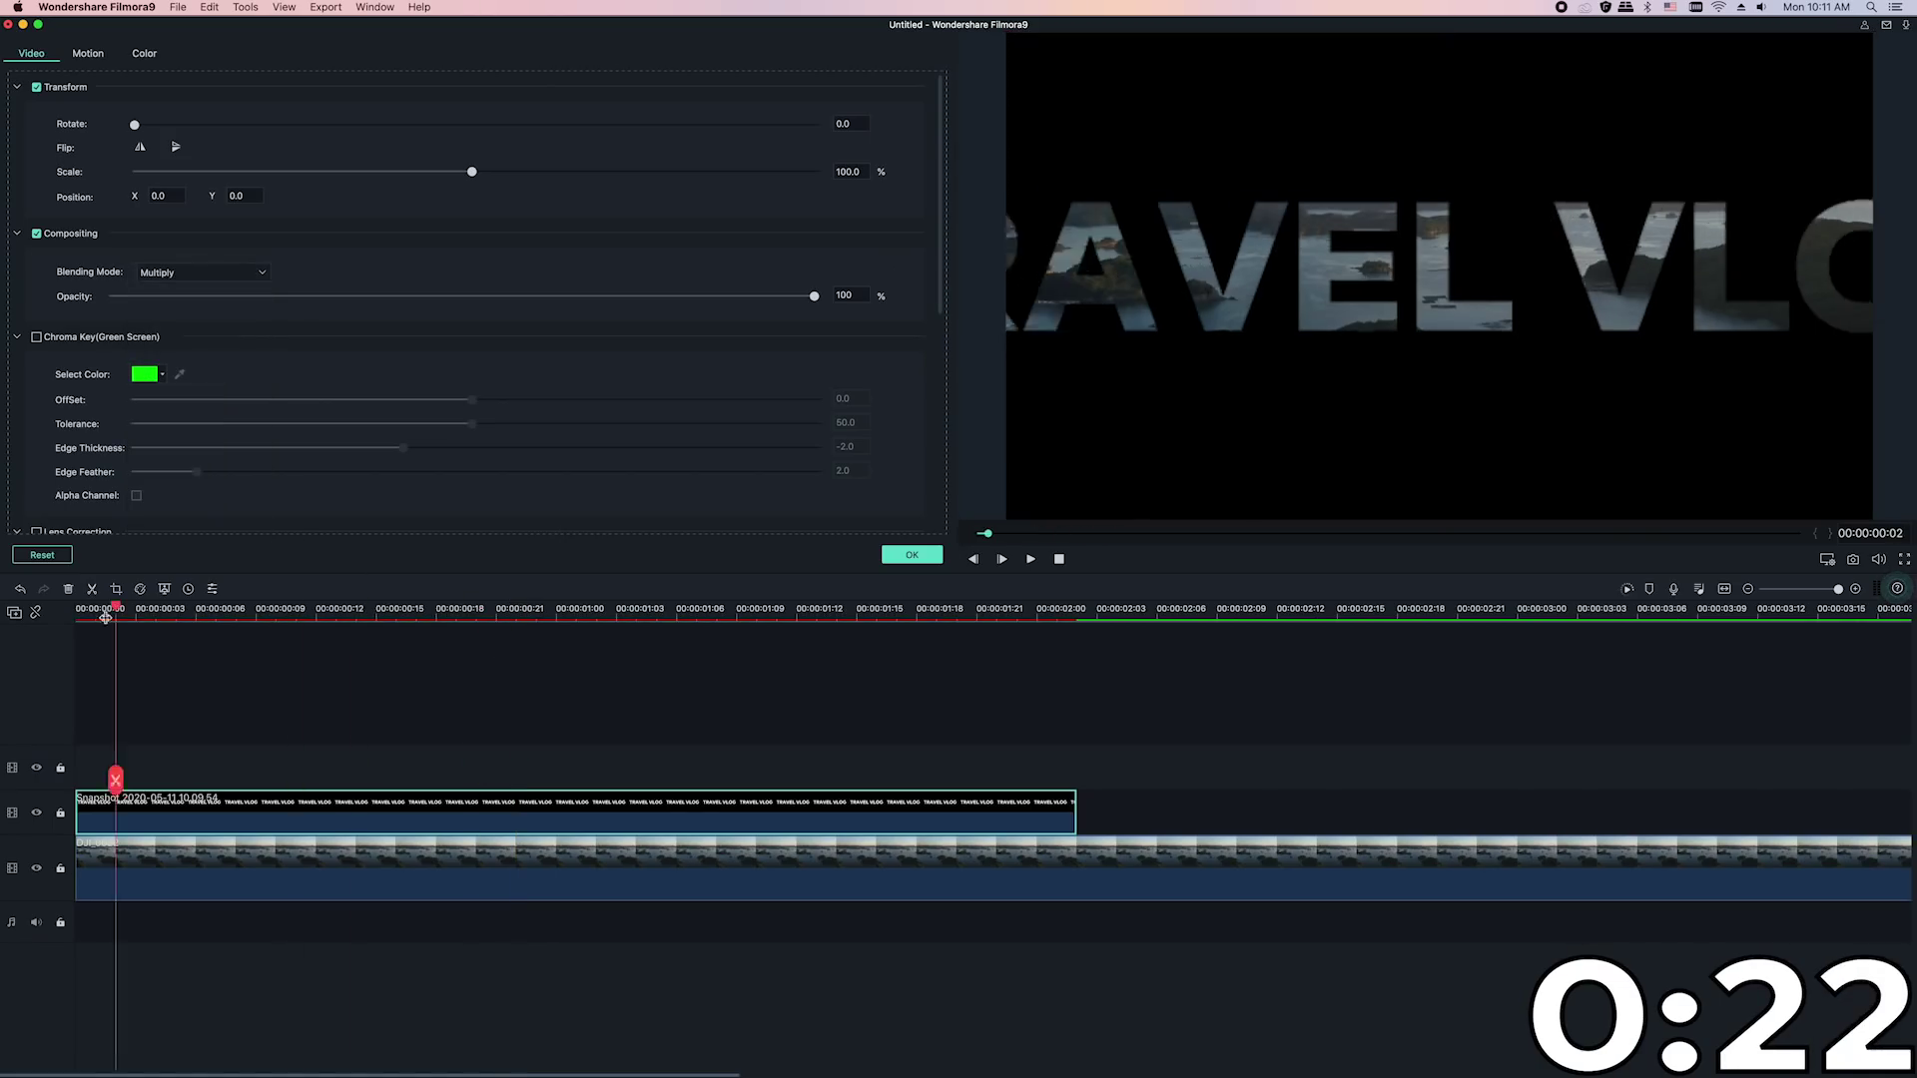